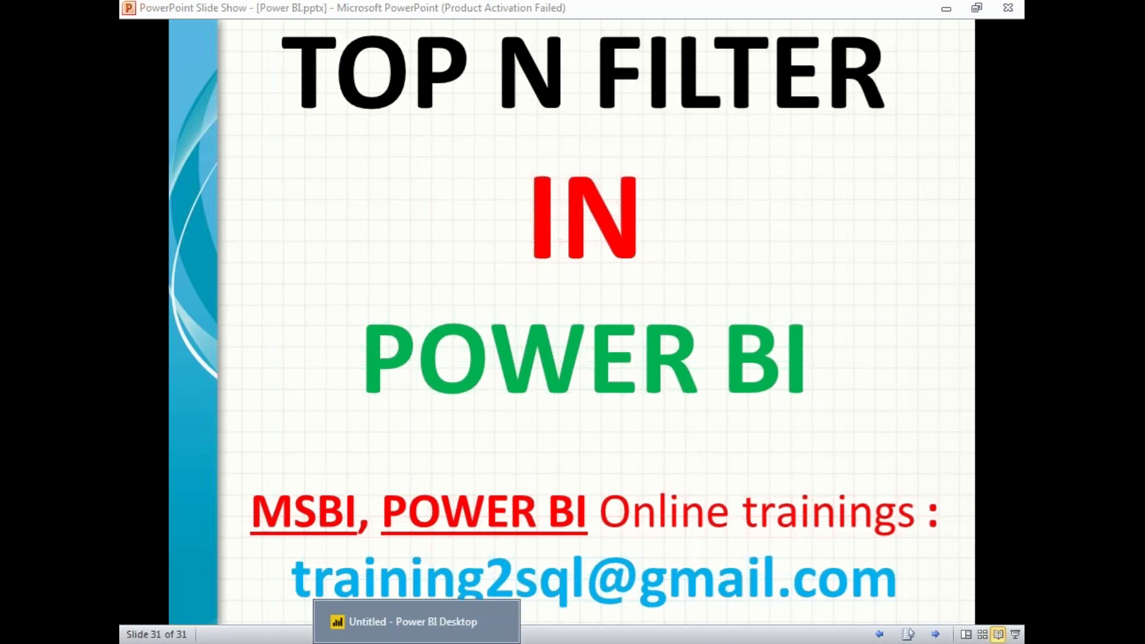
Switch from the PowerPoint Top N Filter slide to the untitled Power BI Desktop window
left_click(416, 638)
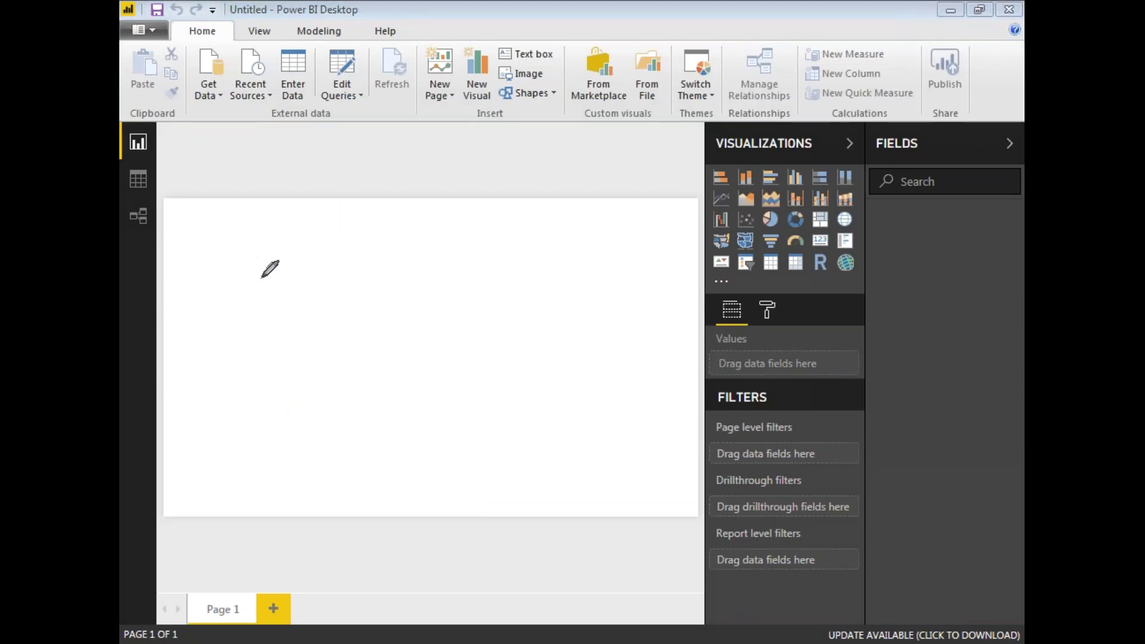
mouse_move(259, 385)
left_mouse_down()
mouse_move(257, 275)
mouse_move(327, 283)
mouse_move(303, 358)
mouse_move(344, 352)
left_mouse_up()
left_click_drag(372, 305, 375, 413)
left_click_drag(372, 305, 380, 350)
left_click_drag(453, 310, 450, 384)
mouse_move(498, 324)
left_mouse_down()
mouse_move(475, 364)
mouse_move(502, 378)
mouse_move(498, 325)
left_mouse_up()
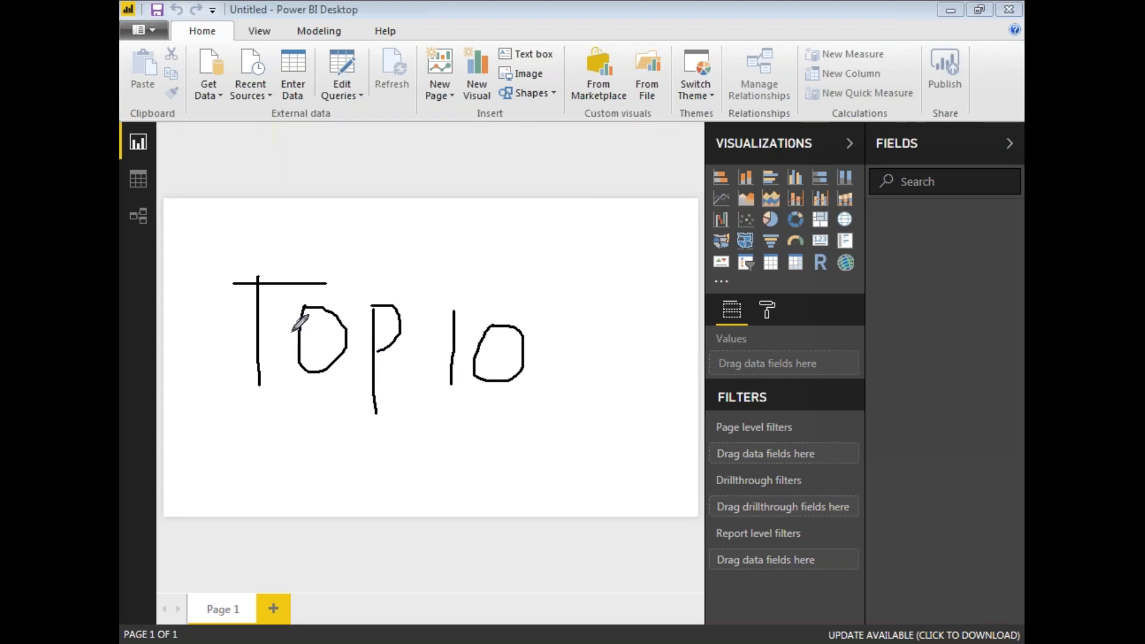
mouse_move(272, 256)
left_mouse_down()
mouse_move(233, 283)
mouse_move(226, 365)
mouse_move(299, 423)
mouse_move(461, 442)
mouse_move(551, 393)
mouse_move(554, 317)
mouse_move(434, 273)
mouse_move(269, 259)
left_mouse_up()
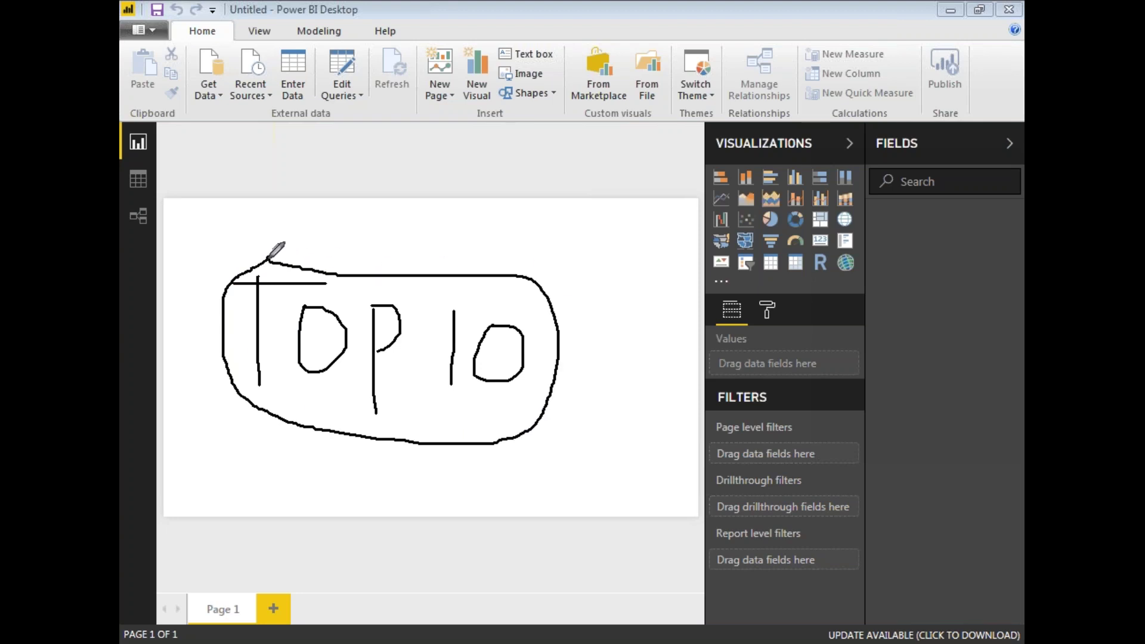
mouse_move(437, 321)
left_mouse_down()
mouse_move(460, 395)
mouse_move(524, 402)
mouse_move(536, 330)
mouse_move(445, 304)
left_mouse_up()
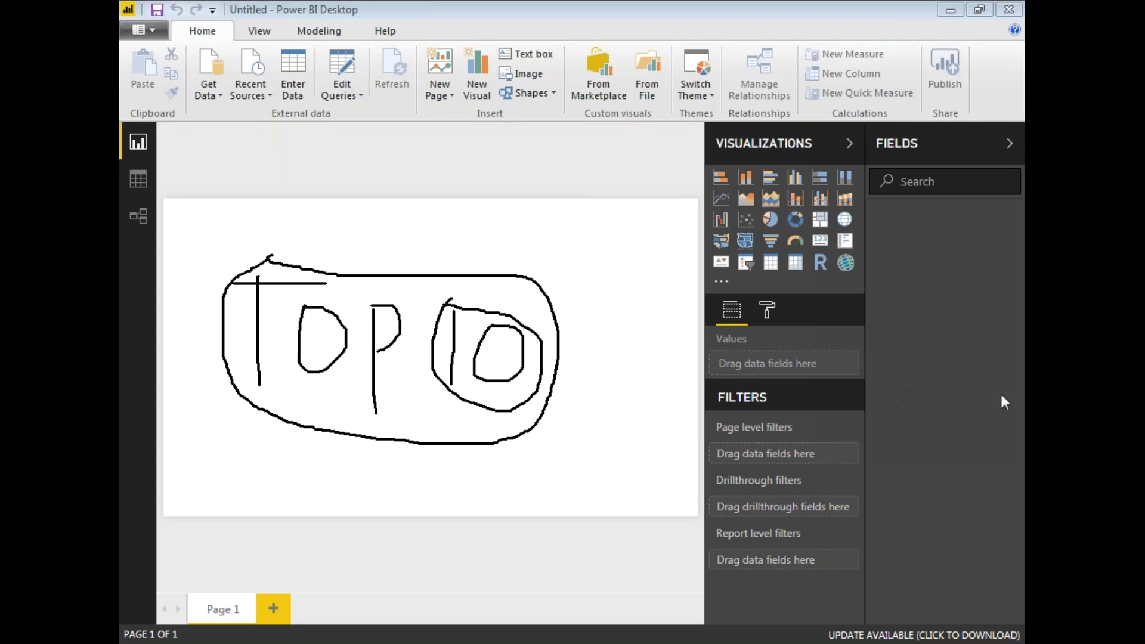
key("e")
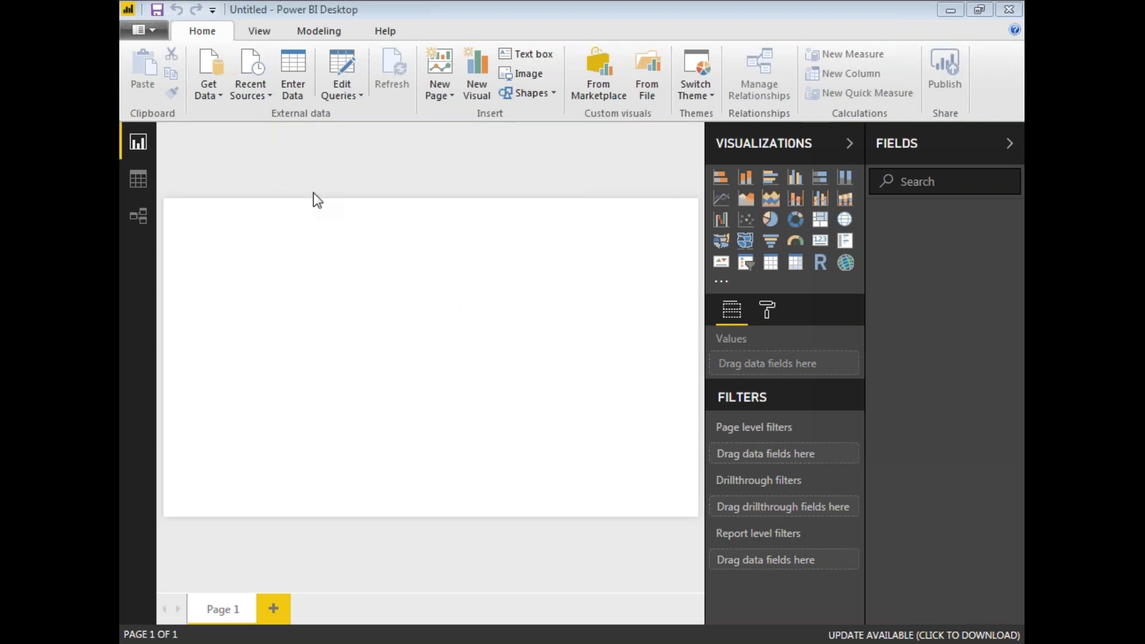
Connect to the SQL Server source at .\sql2012 in Import mode
left_click(216, 95)
left_click(273, 221)
type(".\\sql20")
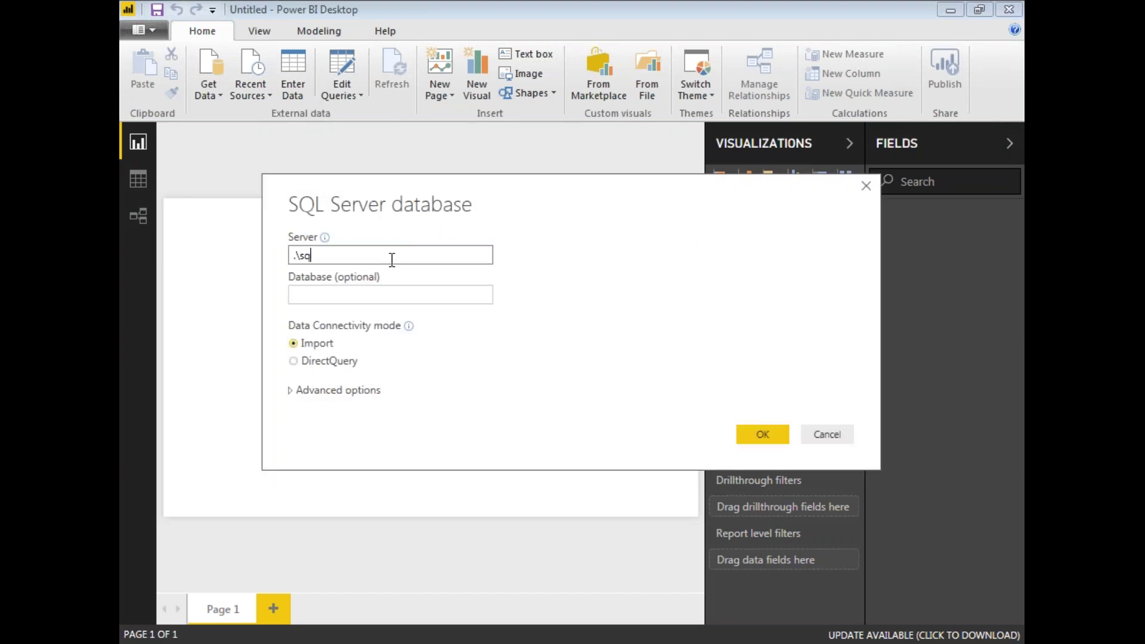
type("12")
left_click(757, 432)
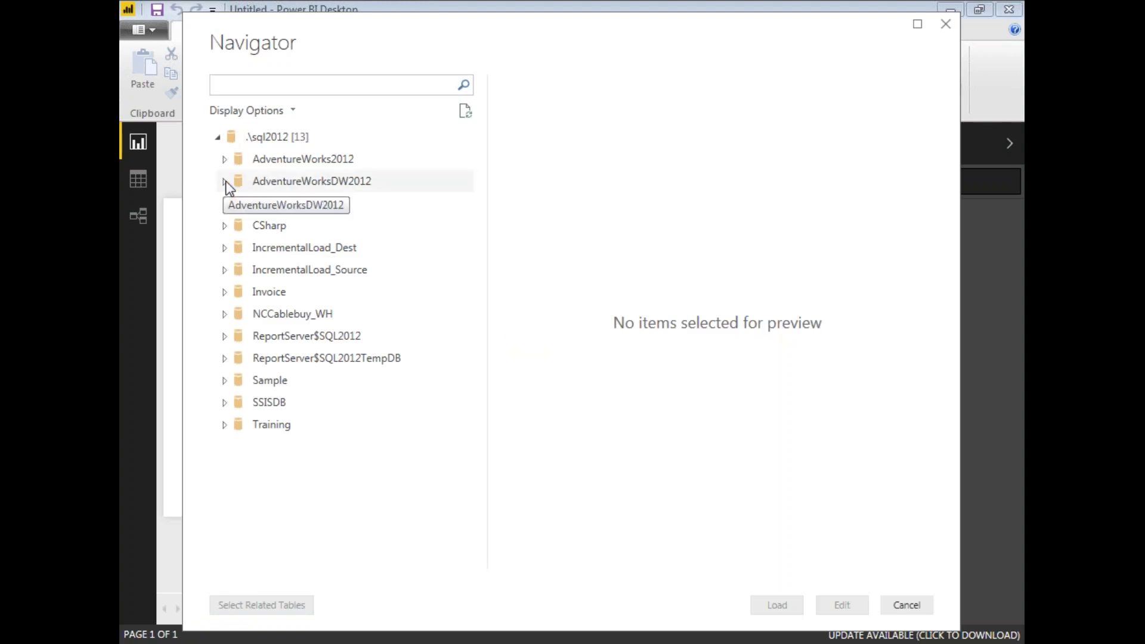
Expand the AdventureWorksDW2012 database in Navigator to list its tables
left_click(294, 181)
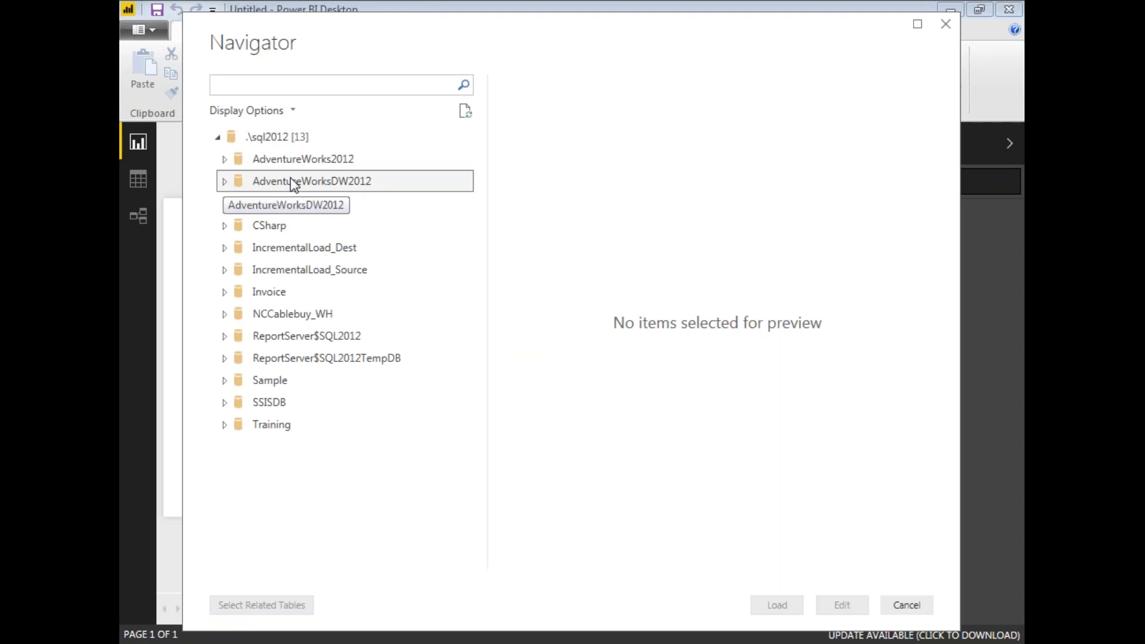
left_click(224, 182)
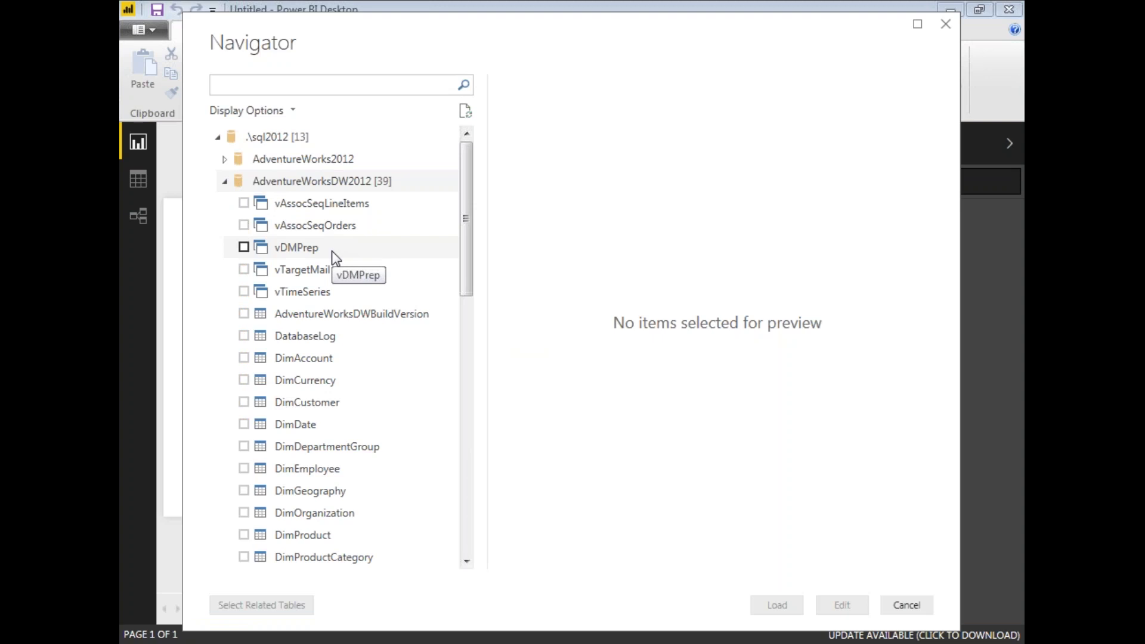
scroll(332, 250, "down", 1)
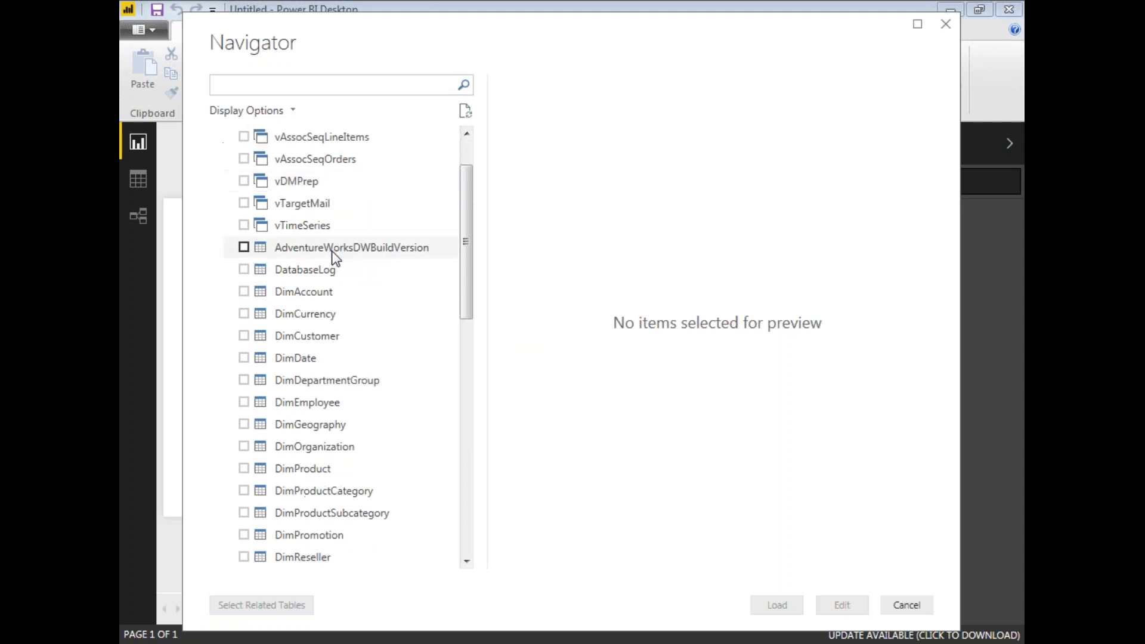
scroll(333, 257, "down", 2)
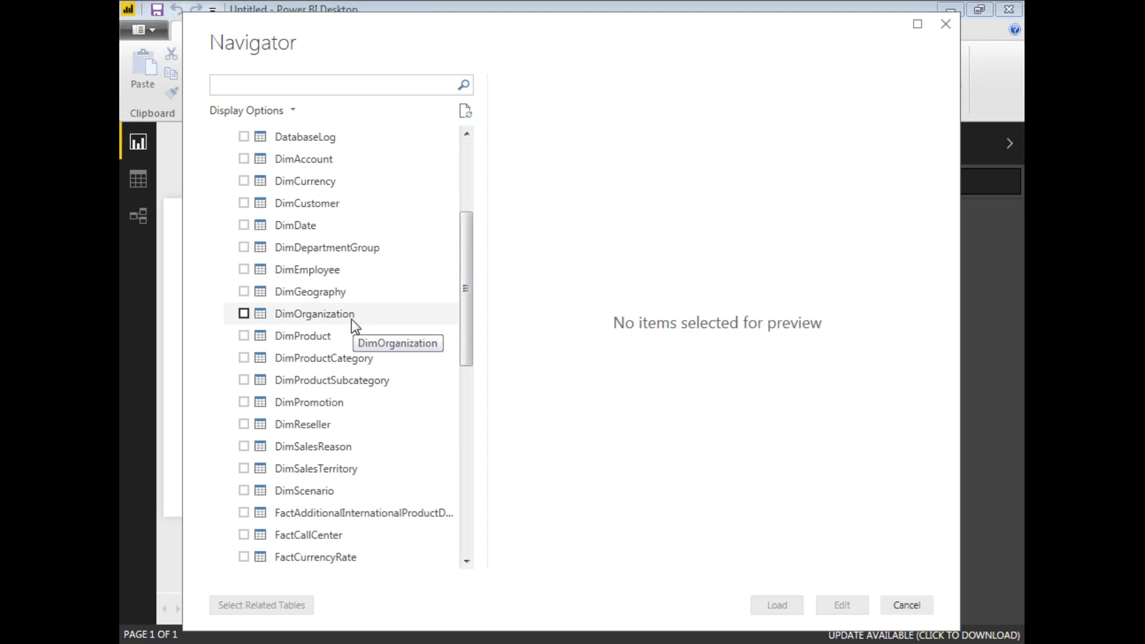
Tick DimProduct, DimProductCategory, DimProductSubcategory and FactInternetSales, annotating the preview's date keys
left_click(244, 336)
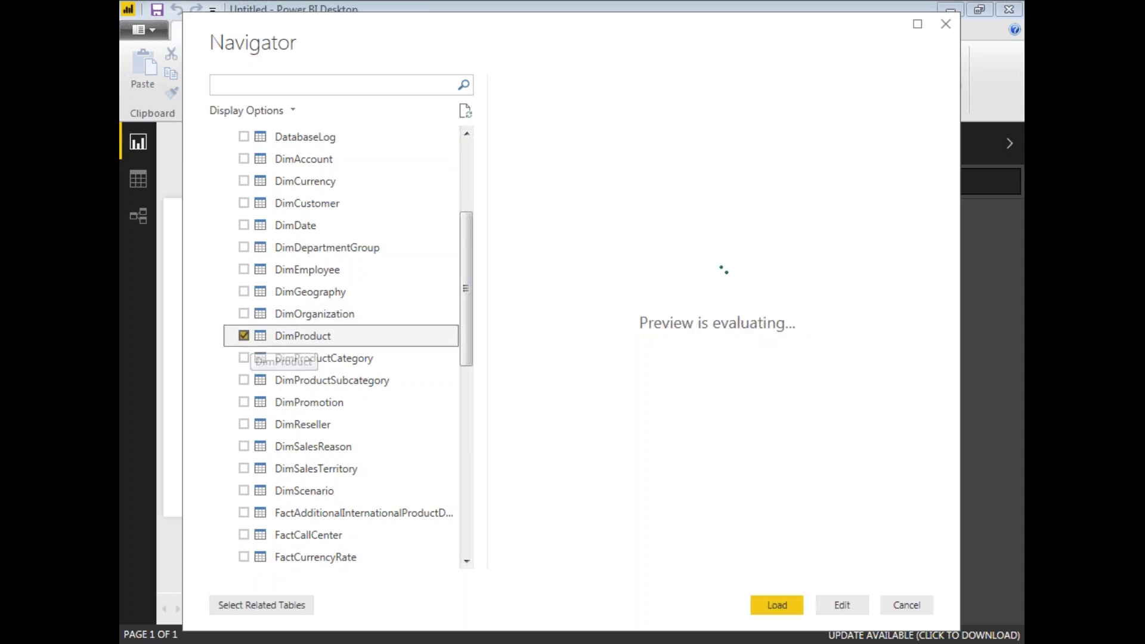
left_click(245, 359)
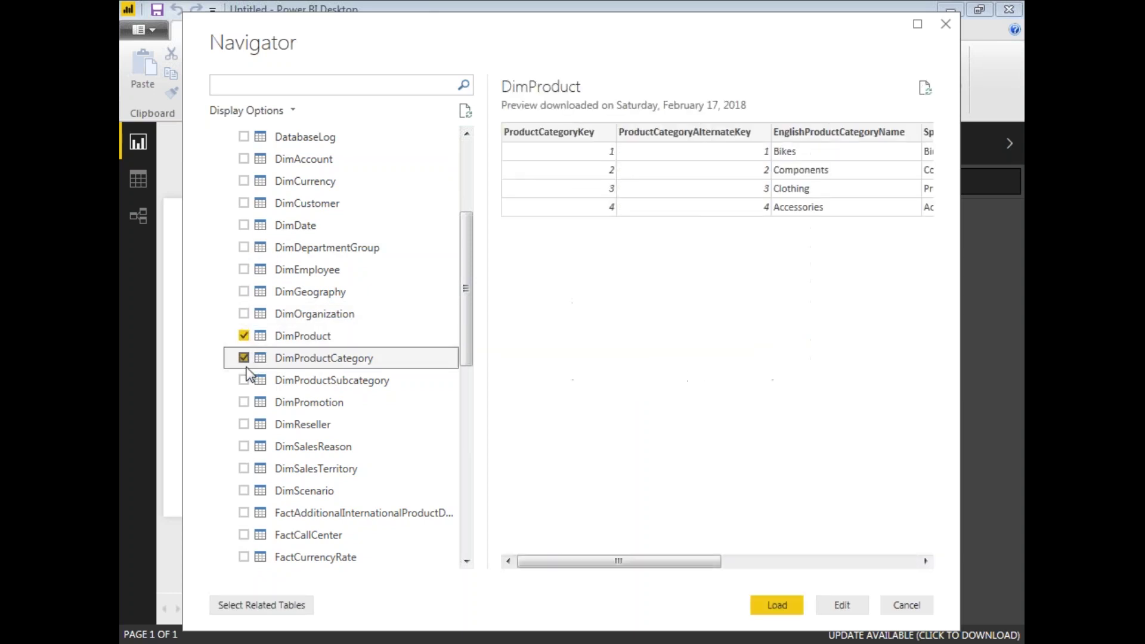
left_click(244, 380)
scroll(364, 309, "down", 1)
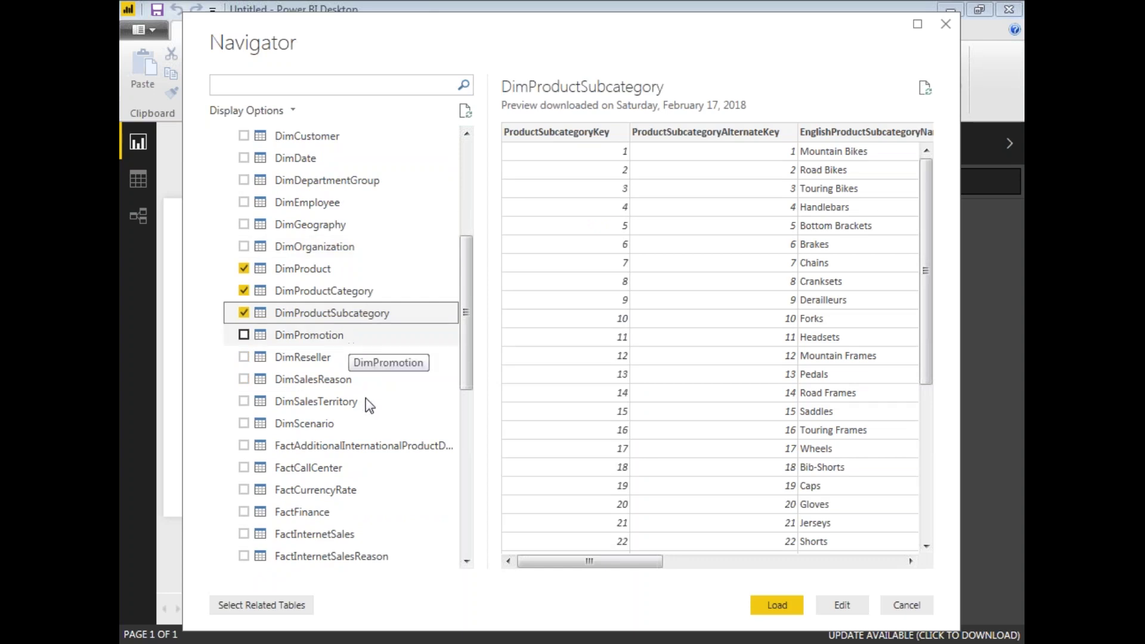
scroll(358, 358, "down", 1)
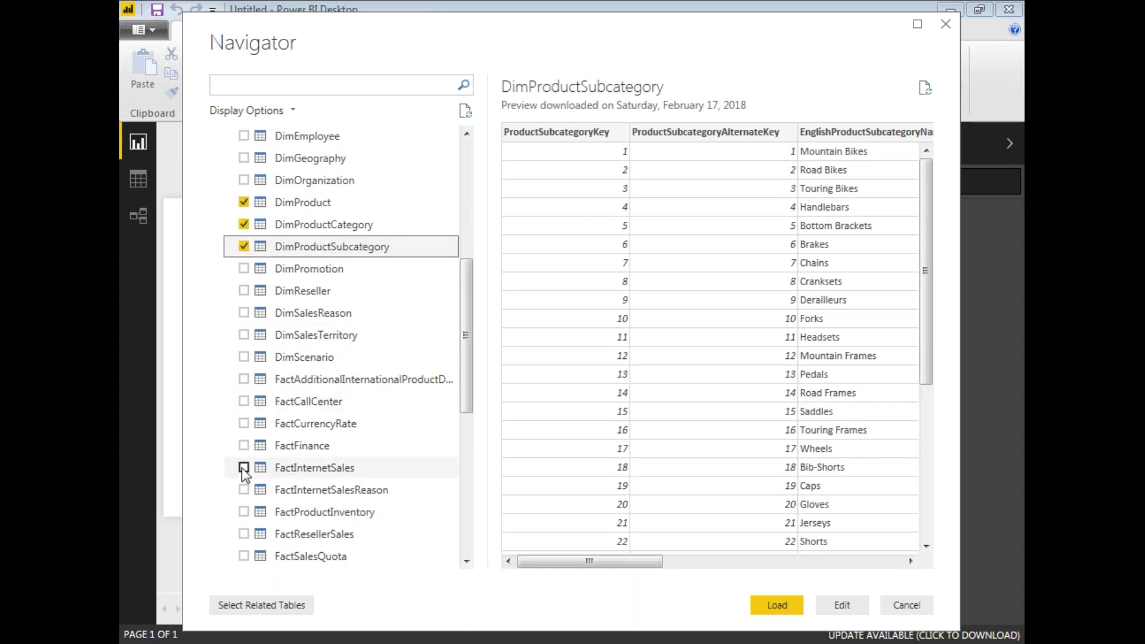
left_click(243, 468)
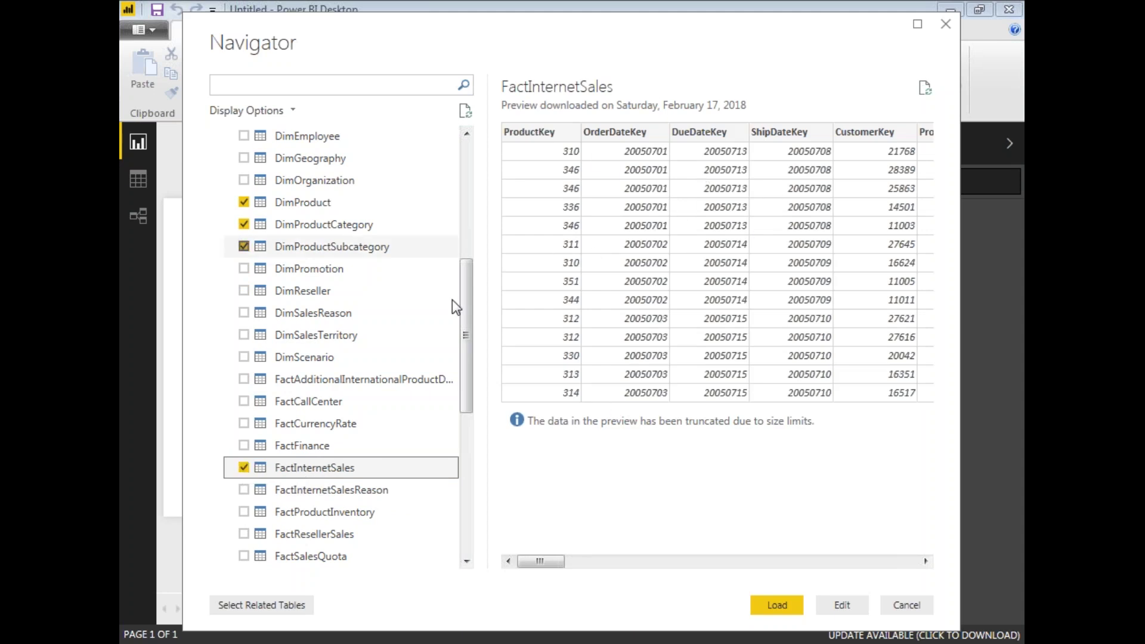
mouse_move(731, 107)
left_mouse_down()
mouse_move(637, 125)
mouse_move(511, 242)
mouse_move(557, 383)
mouse_move(743, 147)
mouse_move(682, 105)
left_mouse_up()
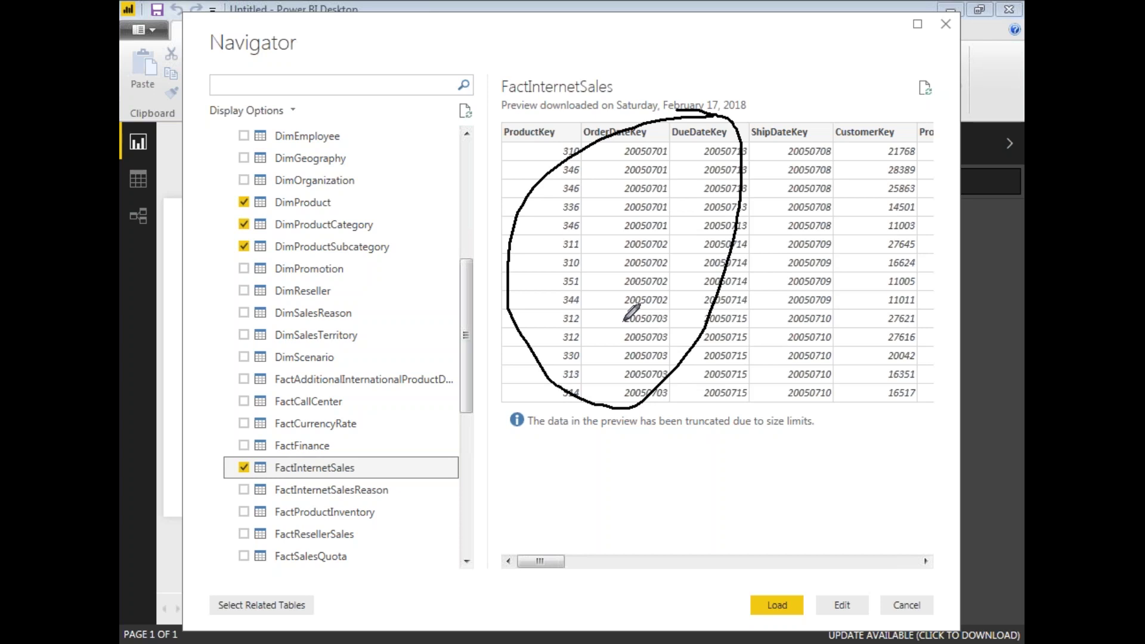
mouse_move(825, 589)
left_mouse_down()
mouse_move(821, 617)
mouse_move(862, 628)
mouse_move(859, 594)
mouse_move(824, 592)
left_mouse_up()
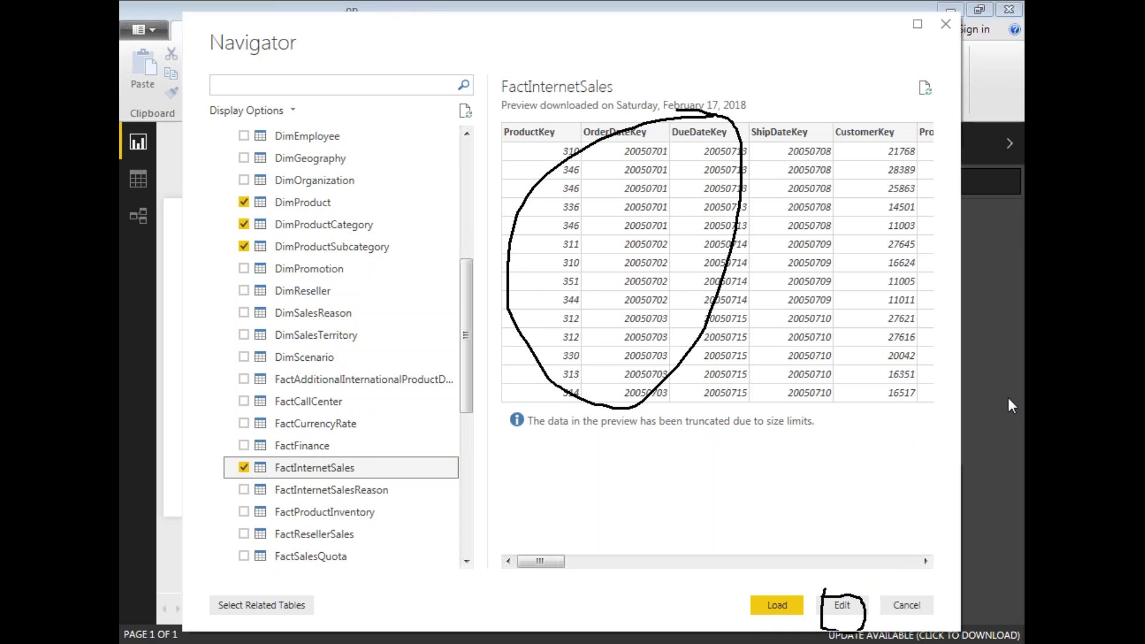
Load the four selected tables into the model, marking up the load progress
key("Escape")
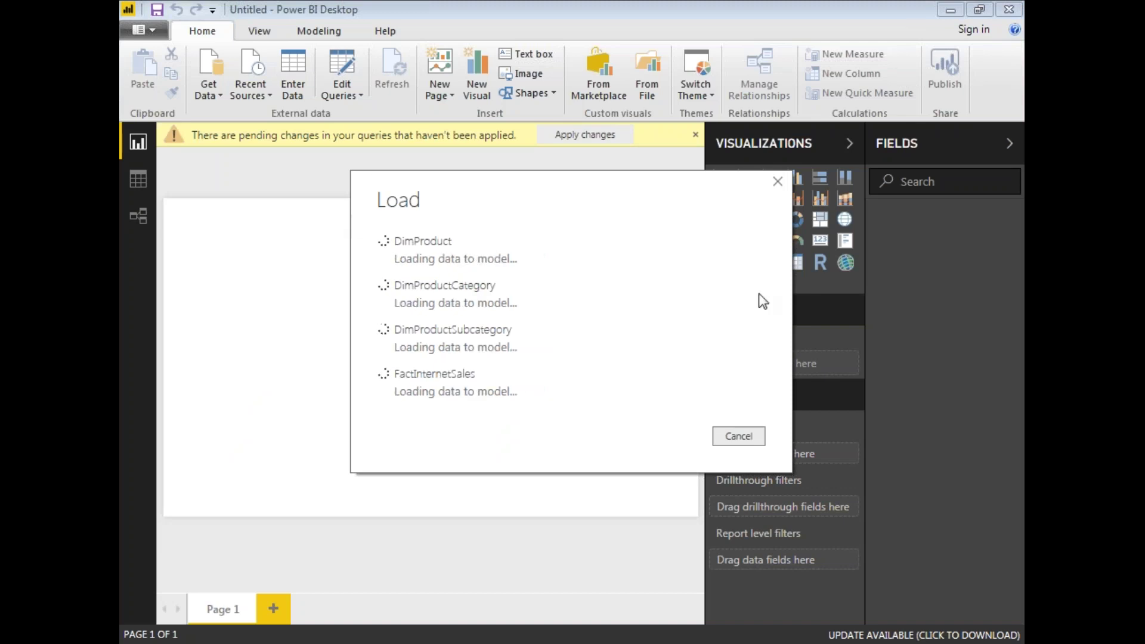
mouse_move(386, 188)
left_mouse_down()
mouse_move(359, 300)
mouse_move(525, 471)
left_mouse_up()
left_click_drag(513, 173, 385, 206)
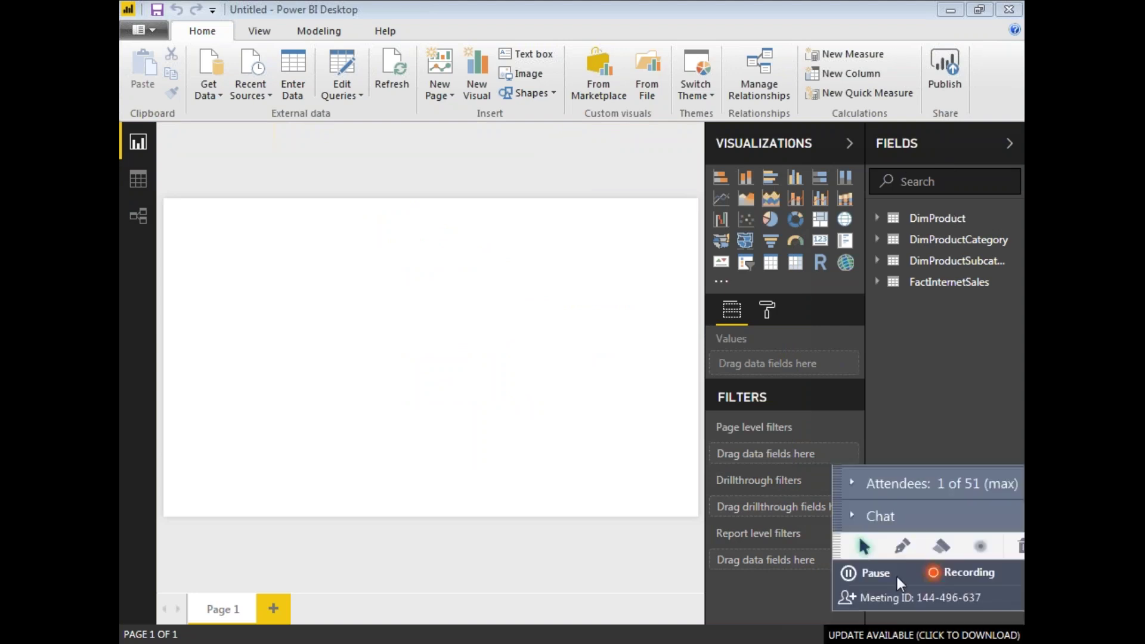
Add a blank pie chart visual and enlarge it across most of the page
left_click(902, 546)
mouse_move(912, 204)
left_mouse_down()
mouse_move(870, 284)
mouse_move(1020, 269)
mouse_move(979, 193)
mouse_move(898, 189)
left_mouse_up()
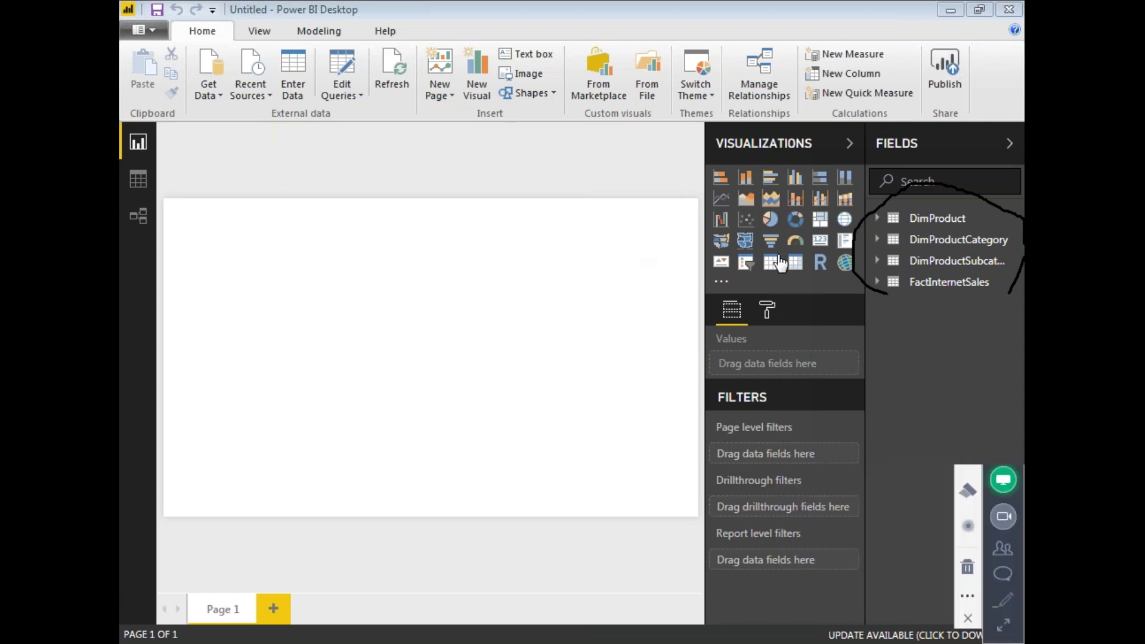
left_click(773, 225)
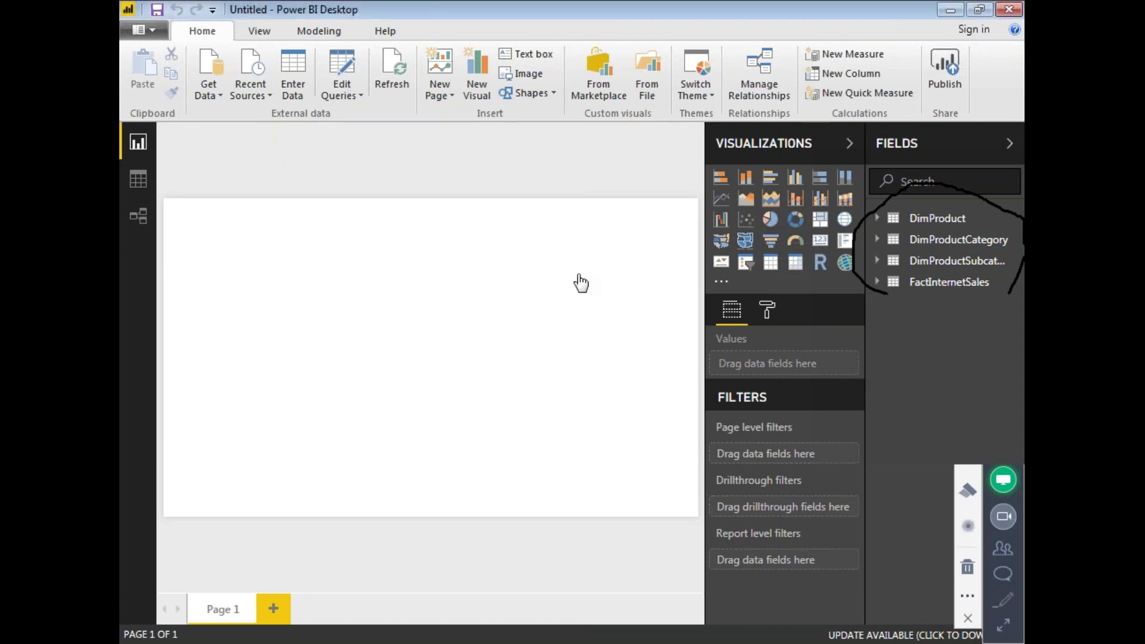
left_click_drag(276, 335, 646, 491)
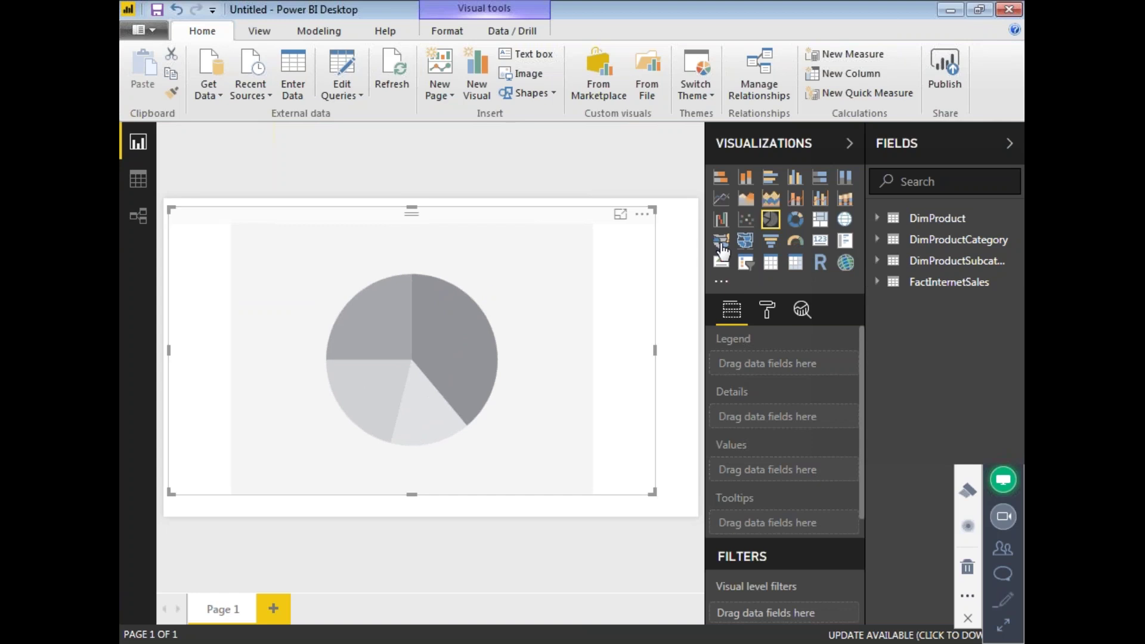
Plot SalesAmount by EnglishProductCategoryName in the pie and show it in Focus mode
left_click(877, 283)
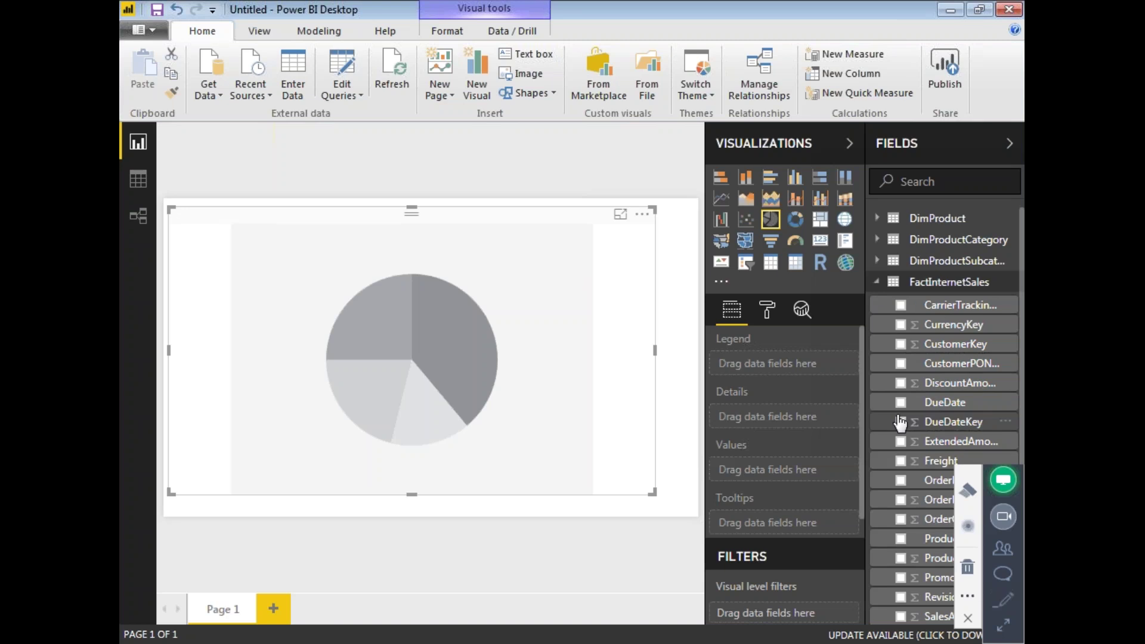
scroll(919, 378, "down", 3)
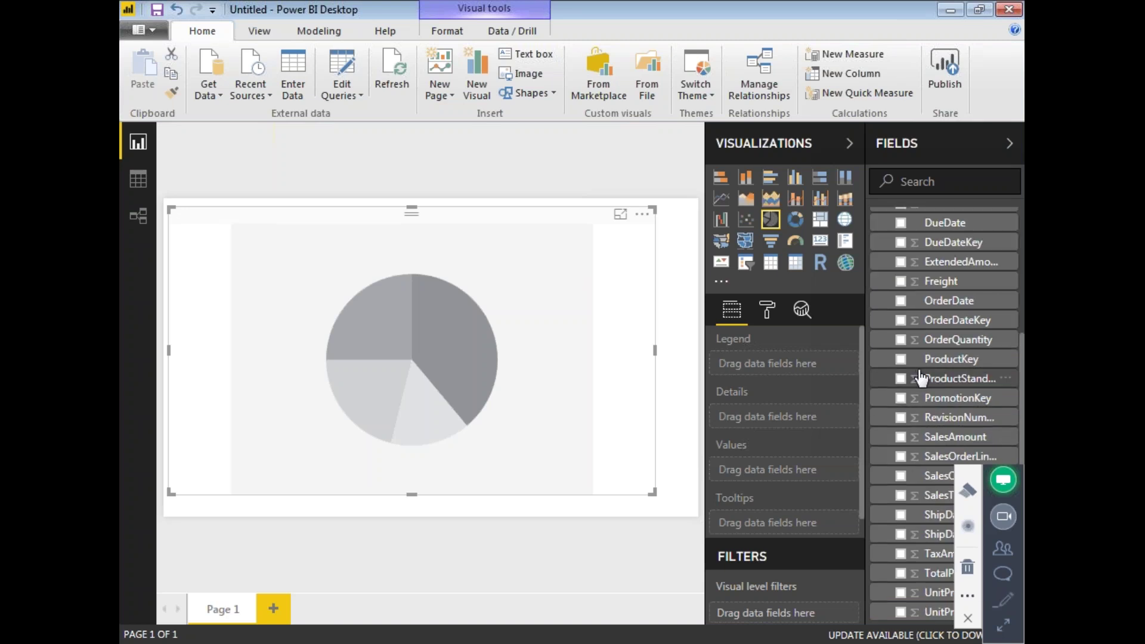
left_click(900, 437)
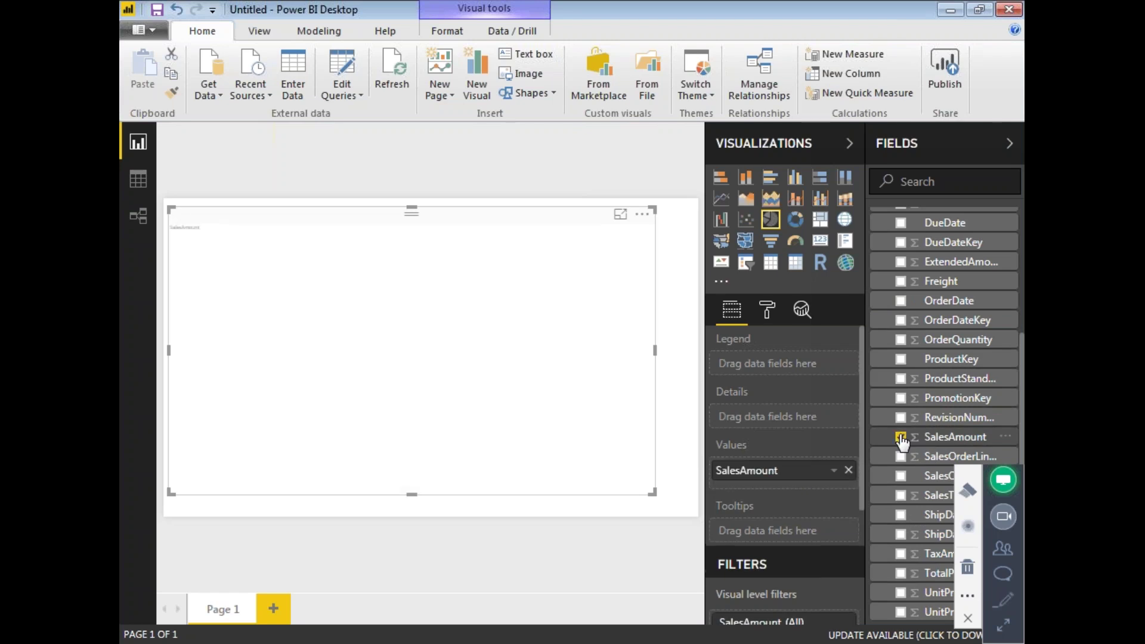
scroll(894, 386, "up", 3)
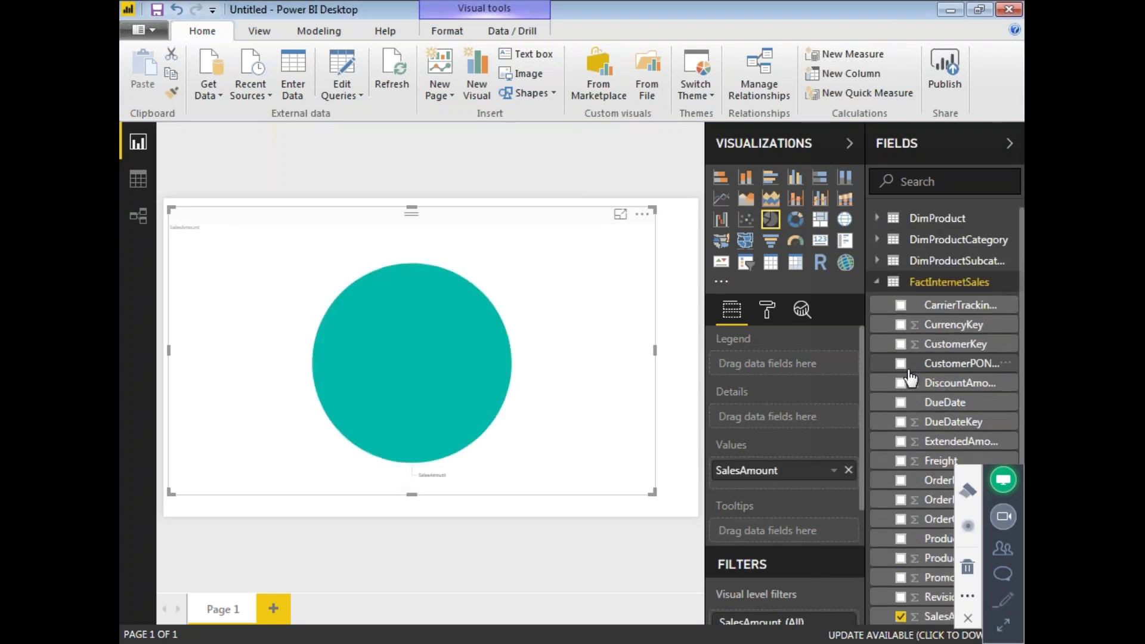
left_click(881, 242)
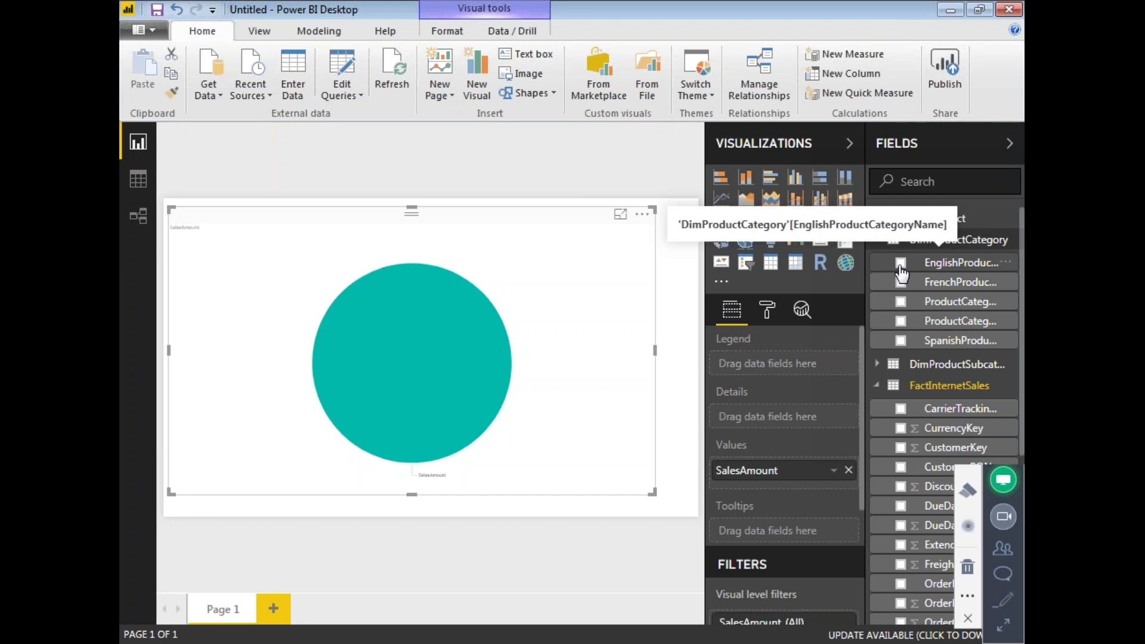
left_click(900, 264)
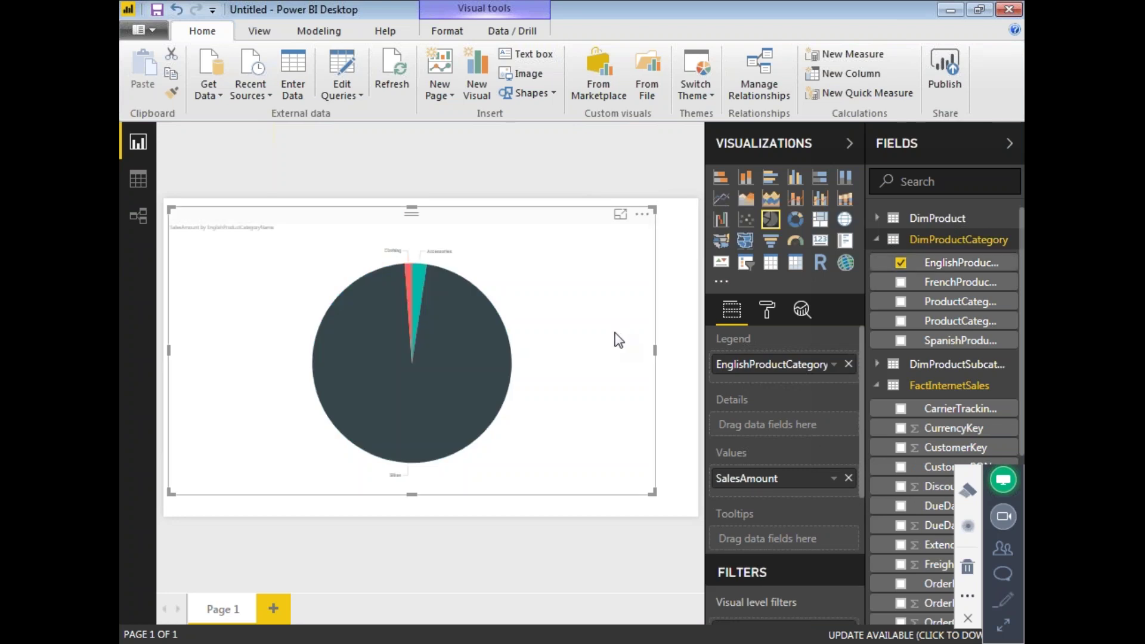
left_click(621, 216)
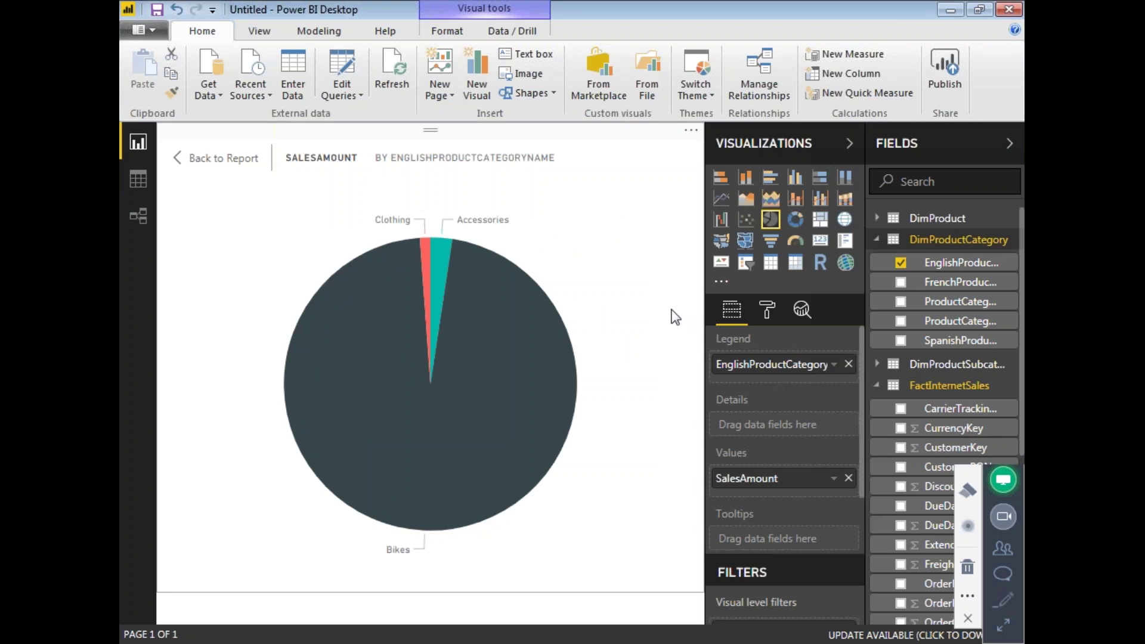
left_click(966, 467)
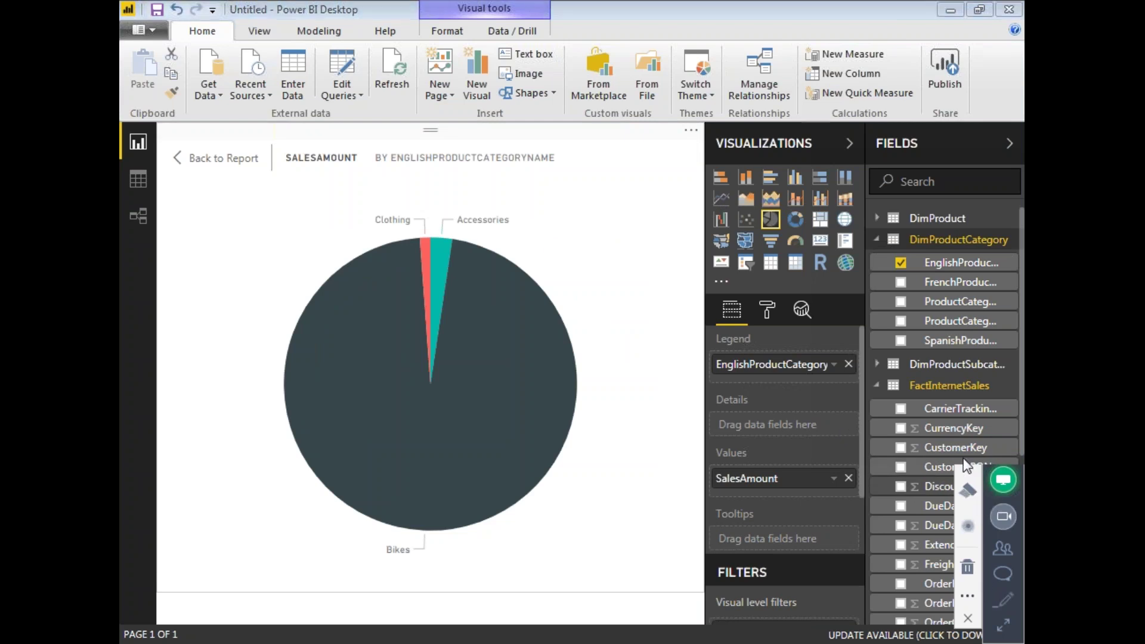
mouse_move(263, 251)
left_mouse_down()
mouse_move(231, 452)
mouse_move(587, 328)
mouse_move(501, 248)
mouse_move(439, 225)
mouse_move(306, 219)
left_mouse_up()
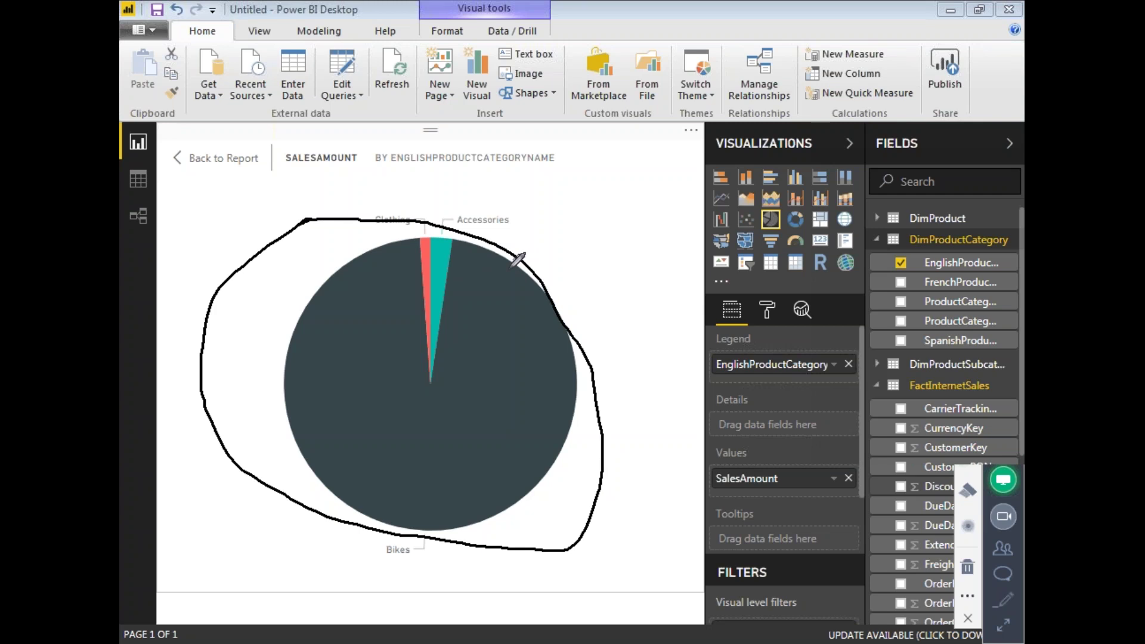
mouse_move(399, 529)
left_mouse_down()
mouse_move(363, 545)
mouse_move(467, 553)
left_mouse_up()
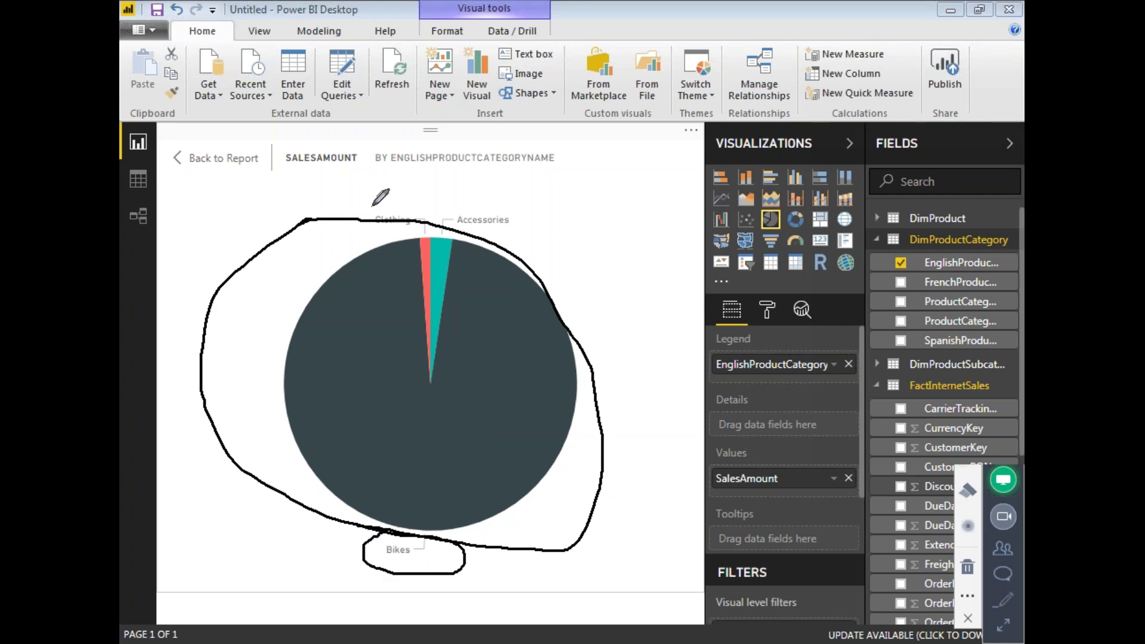
mouse_move(372, 206)
left_mouse_down()
mouse_move(425, 248)
mouse_move(425, 201)
mouse_move(373, 207)
left_mouse_up()
mouse_move(452, 200)
left_mouse_down()
mouse_move(455, 226)
mouse_move(507, 236)
mouse_move(534, 219)
mouse_move(489, 193)
mouse_move(452, 203)
left_mouse_up()
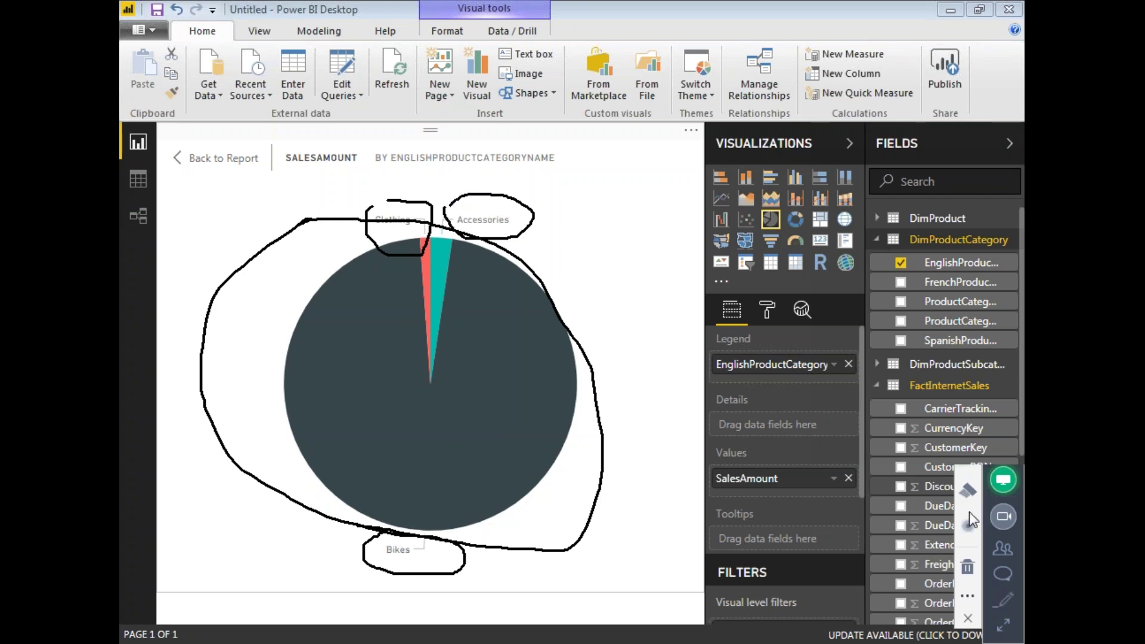
left_click(968, 569)
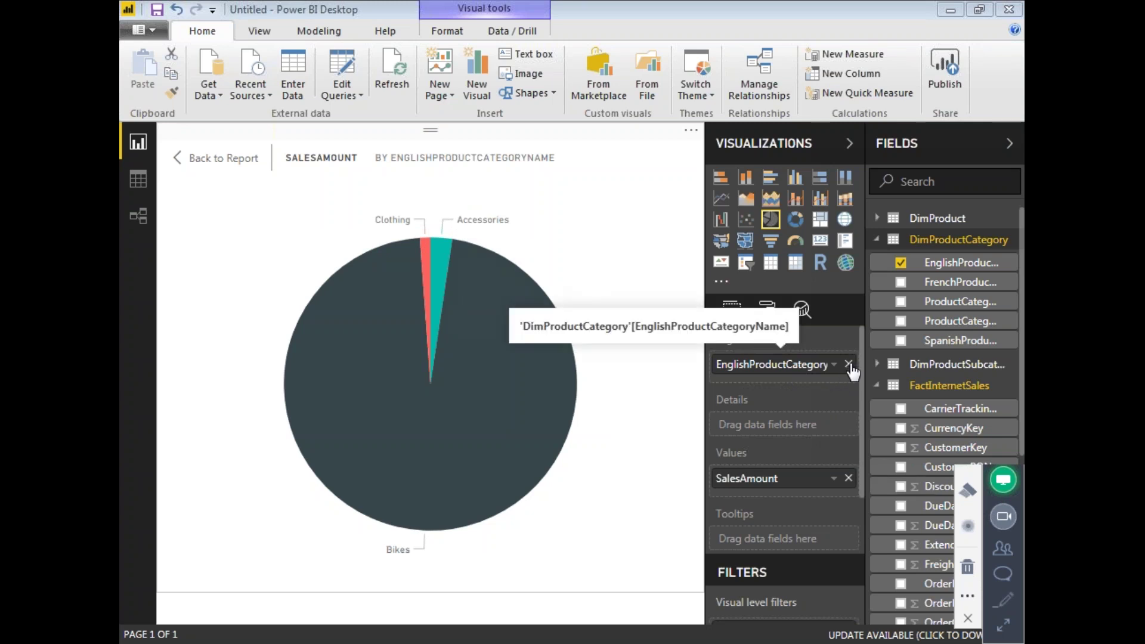
Replace the pie's category legend with DimProduct's EnglishProductName
left_click(901, 262)
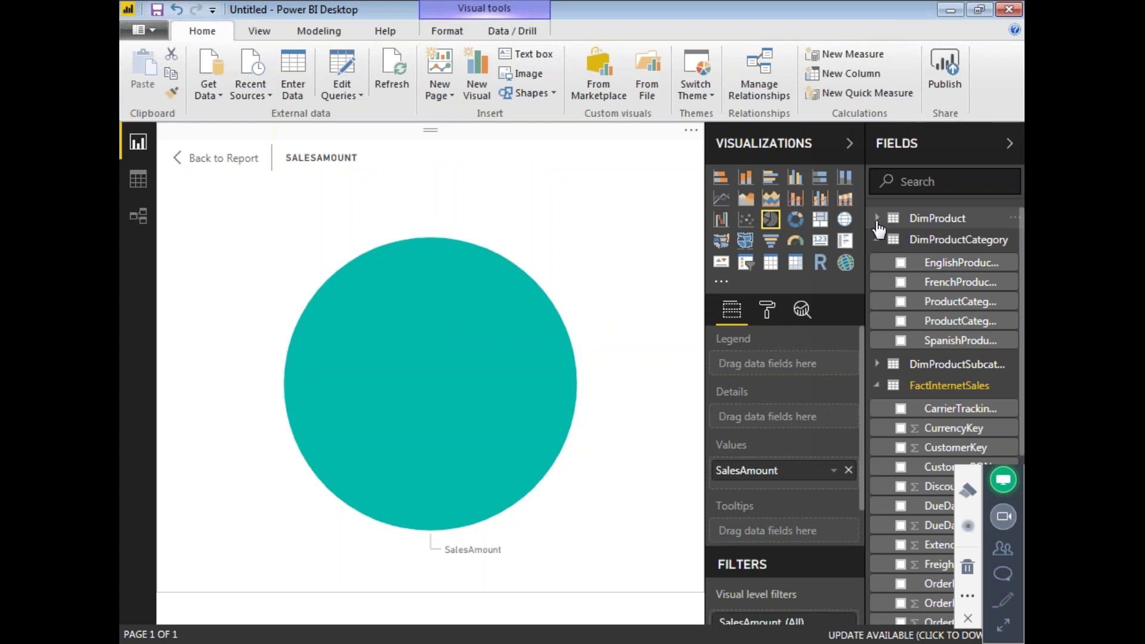
left_click(876, 218)
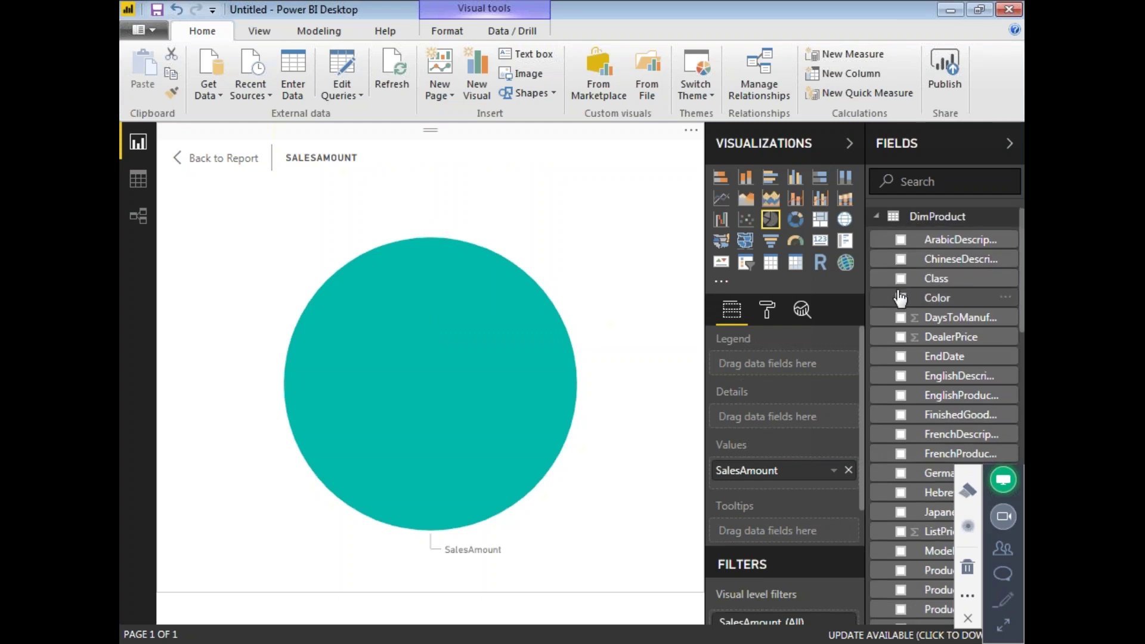
scroll(900, 298, "down", 3)
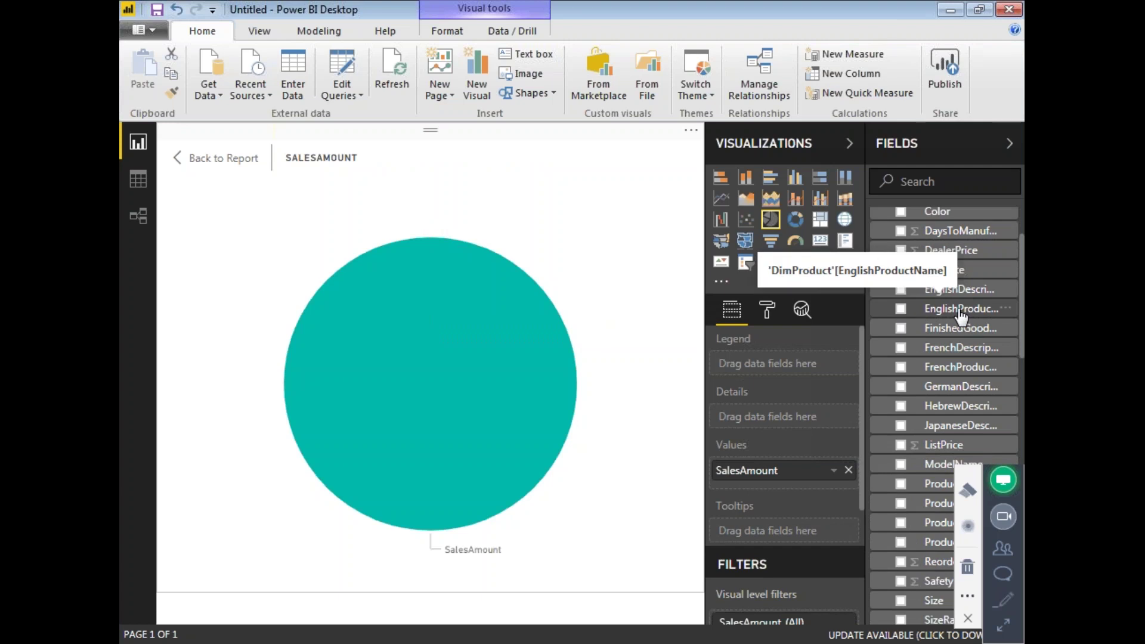
left_click(900, 309)
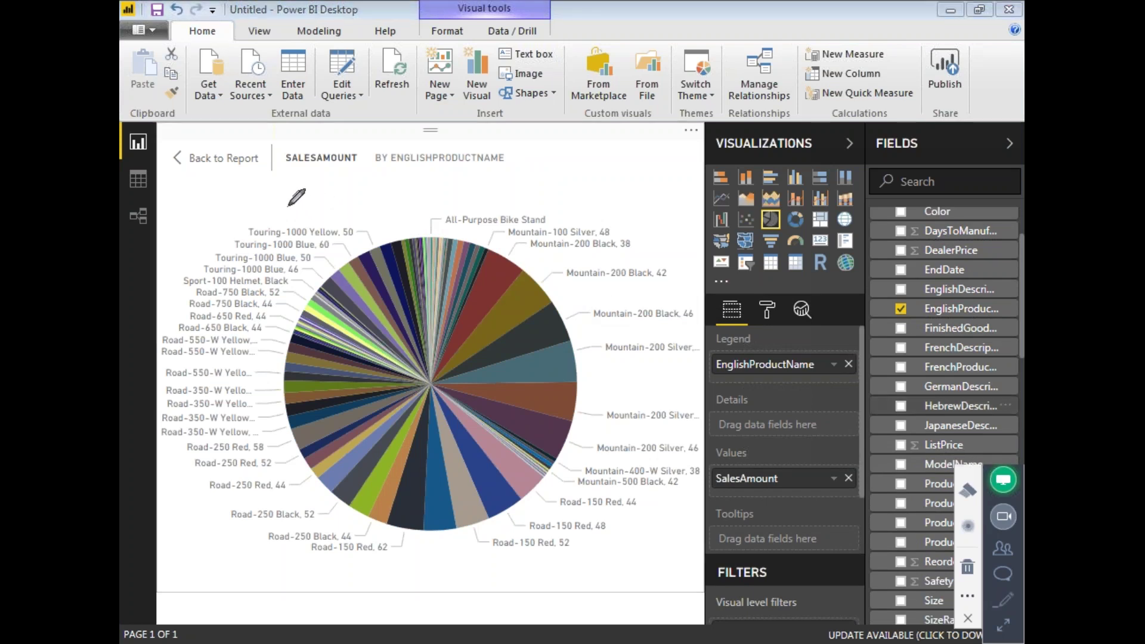
Circle the crowded product slices and right-hand labels, then clear the marks
mouse_move(292, 207)
left_mouse_down()
mouse_move(160, 349)
mouse_move(262, 504)
mouse_move(411, 545)
mouse_move(313, 476)
left_mouse_up()
left_click_drag(265, 420, 295, 460)
left_click_drag(436, 194, 476, 231)
mouse_move(581, 271)
left_mouse_down()
mouse_move(596, 443)
mouse_move(522, 495)
mouse_move(591, 540)
mouse_move(671, 257)
mouse_move(622, 212)
mouse_move(549, 190)
mouse_move(486, 236)
mouse_move(500, 236)
left_mouse_up()
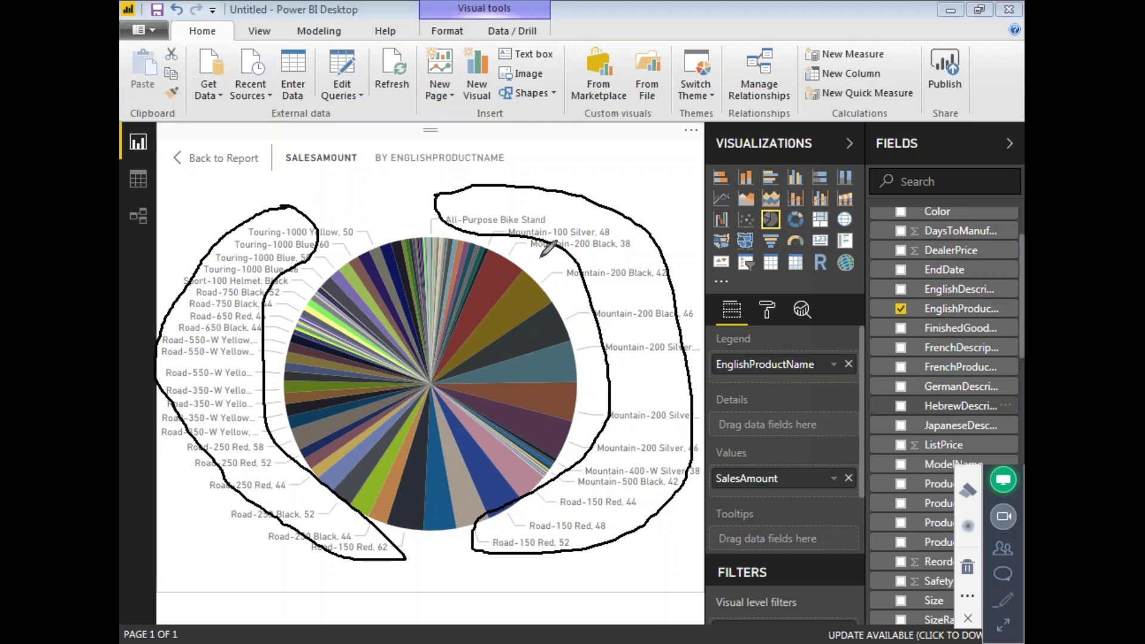
key("Escape")
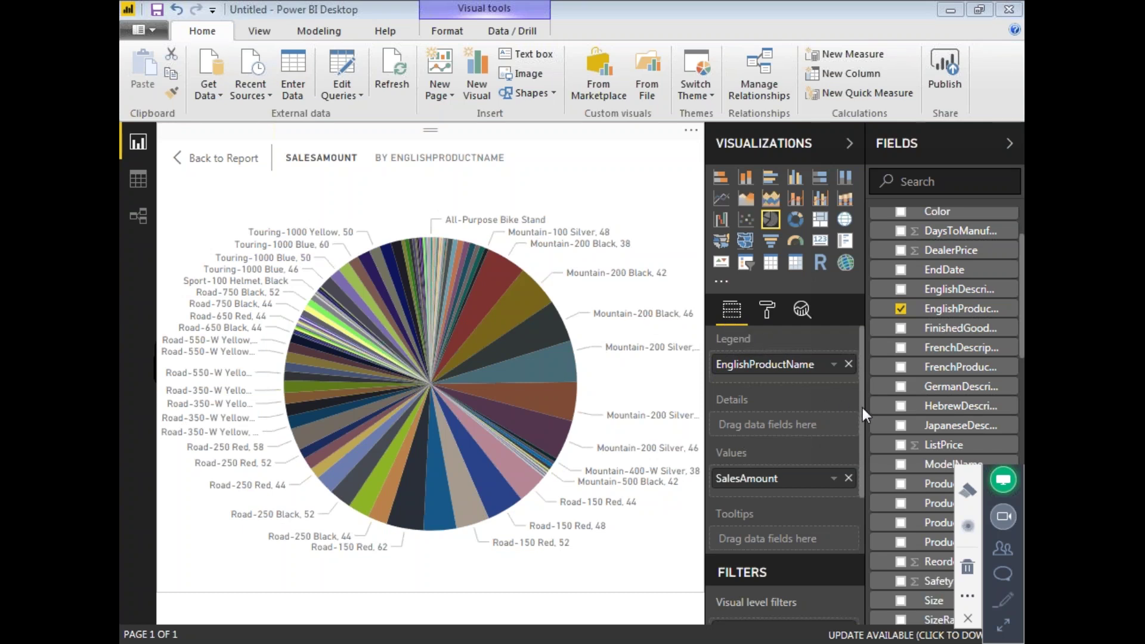
Expand the pie's EnglishProductName visual-level filter card and its filter type list
left_click_drag(862, 407, 856, 520)
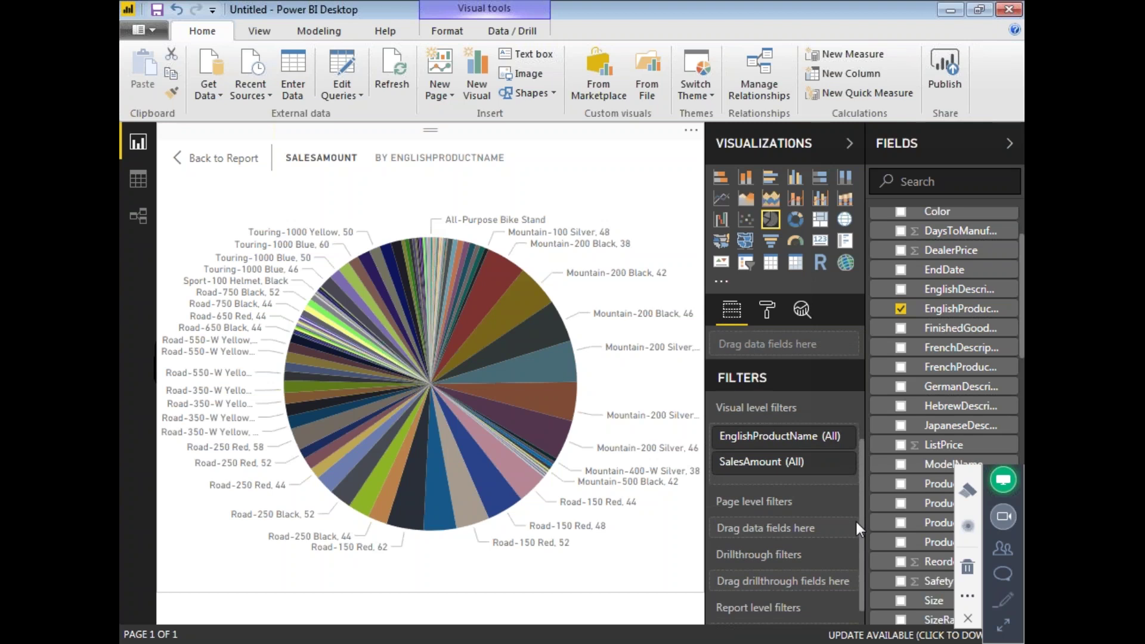
mouse_move(704, 371)
left_mouse_down()
mouse_move(739, 402)
mouse_move(766, 374)
left_mouse_up()
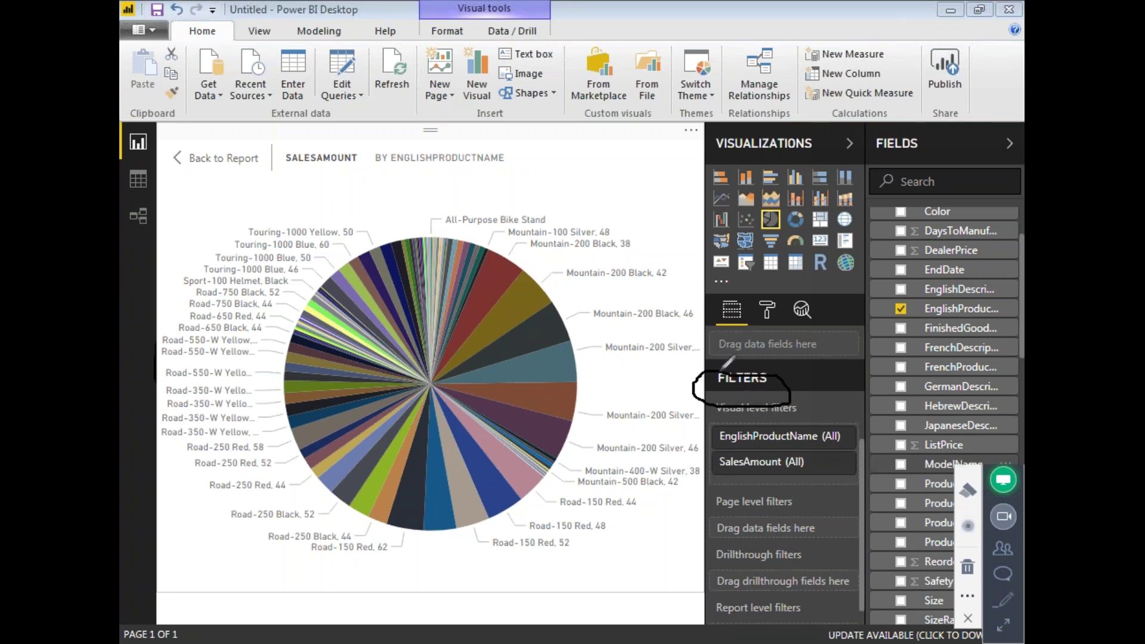
left_click(841, 438)
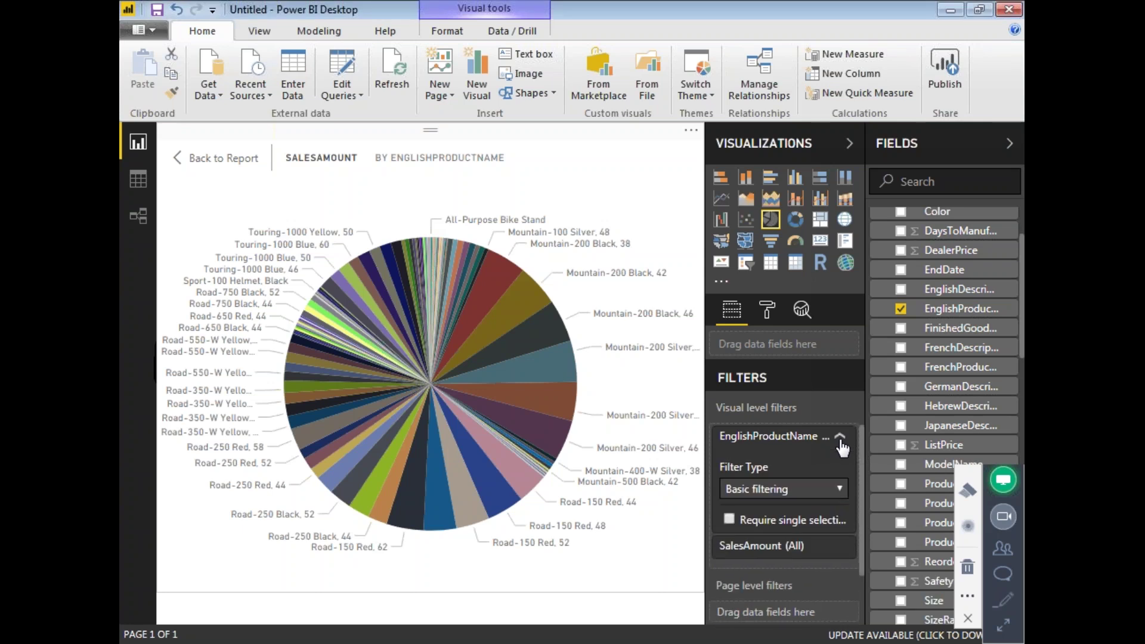
left_click_drag(862, 444, 864, 477)
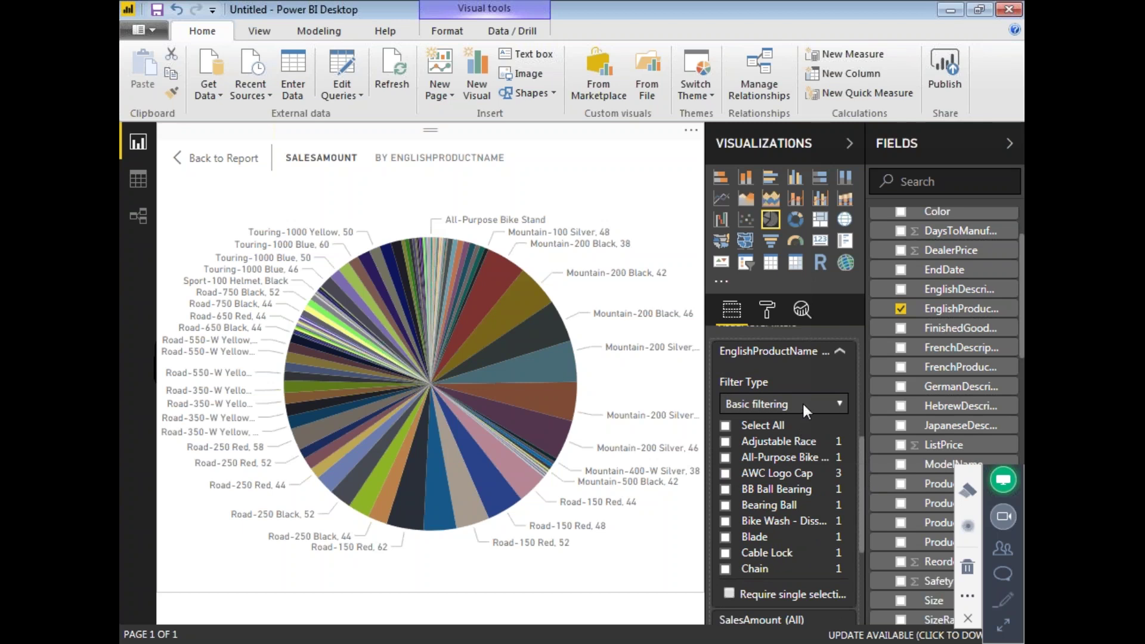
left_click(836, 404)
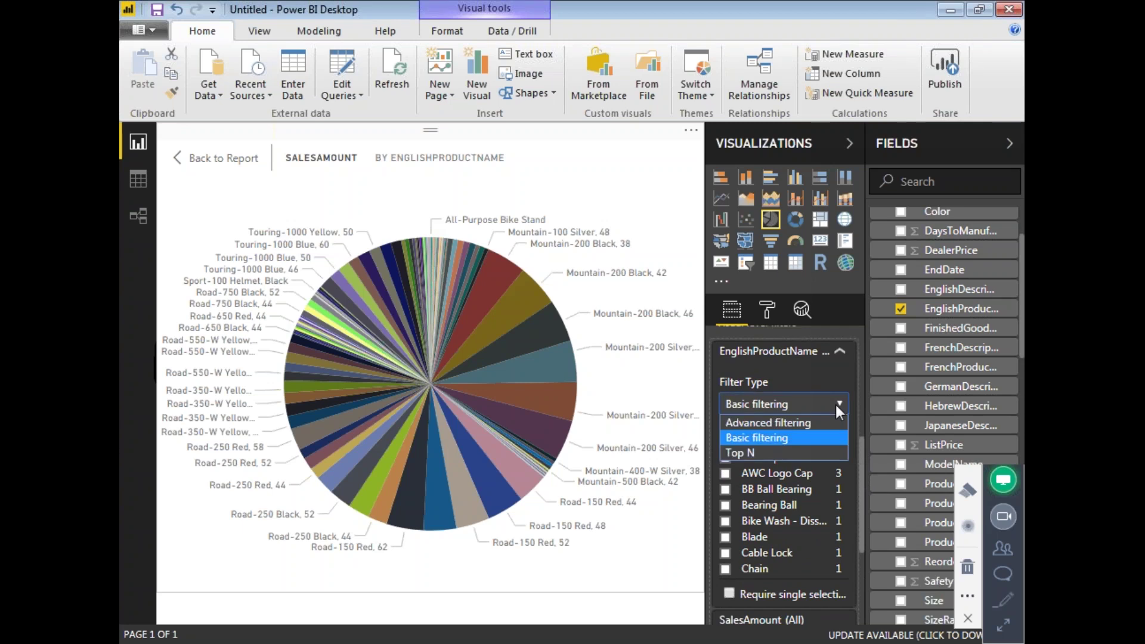
Set the EnglishProductName filter to Top N, 15 items, ranked by SalesAmount
left_click(748, 452)
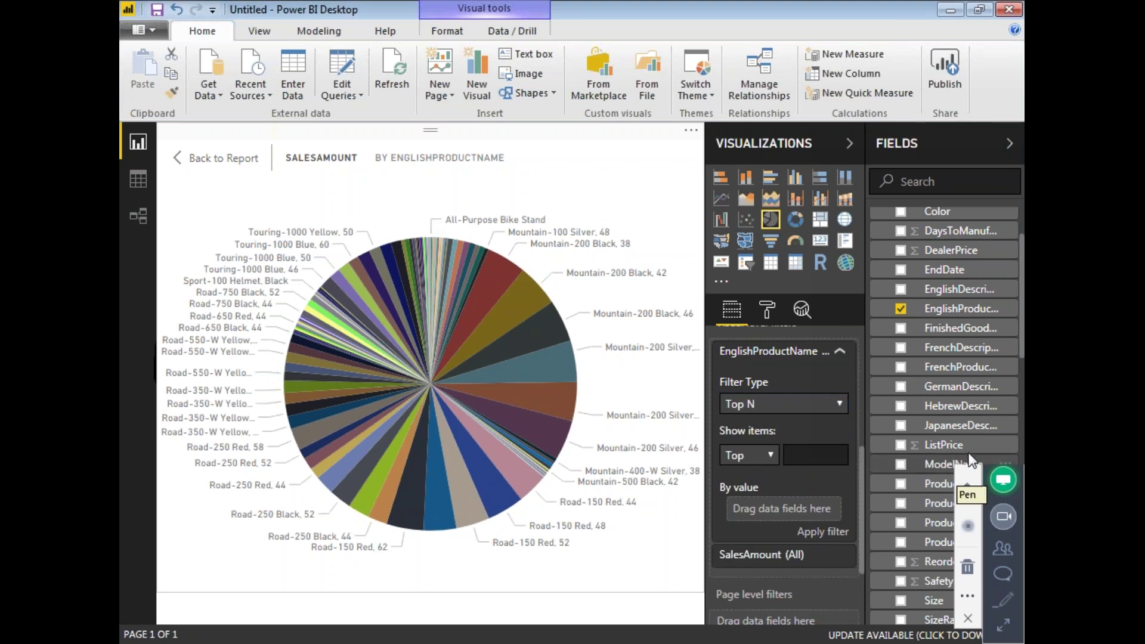
left_click(968, 484)
mouse_move(782, 431)
left_mouse_down()
mouse_move(785, 472)
mouse_move(860, 480)
mouse_move(851, 427)
mouse_move(785, 428)
left_mouse_up()
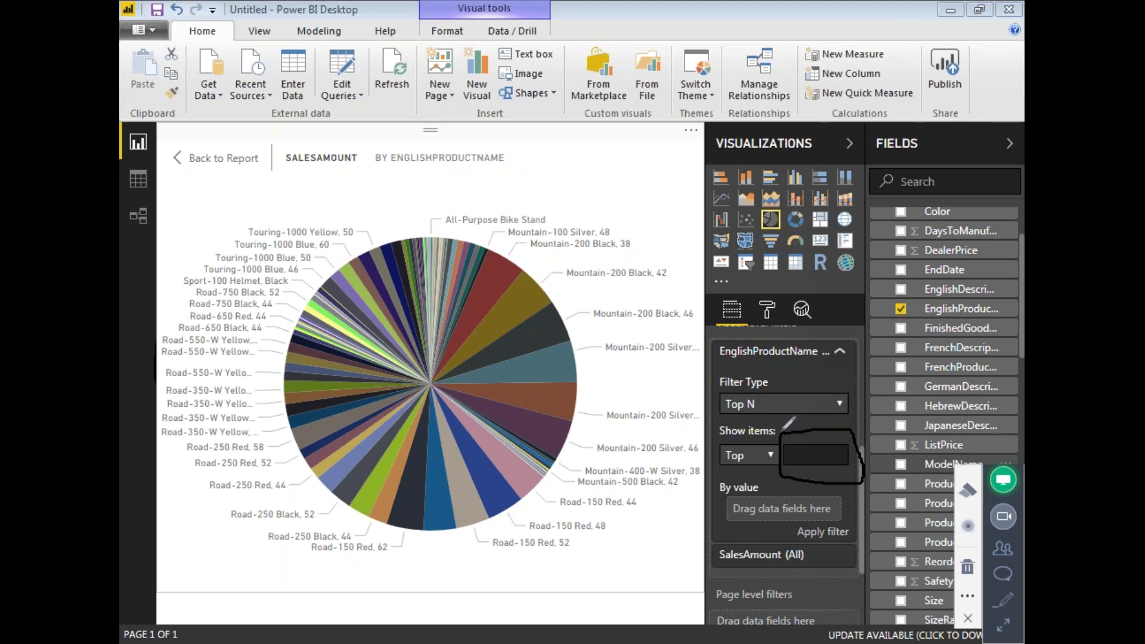
left_click(802, 455)
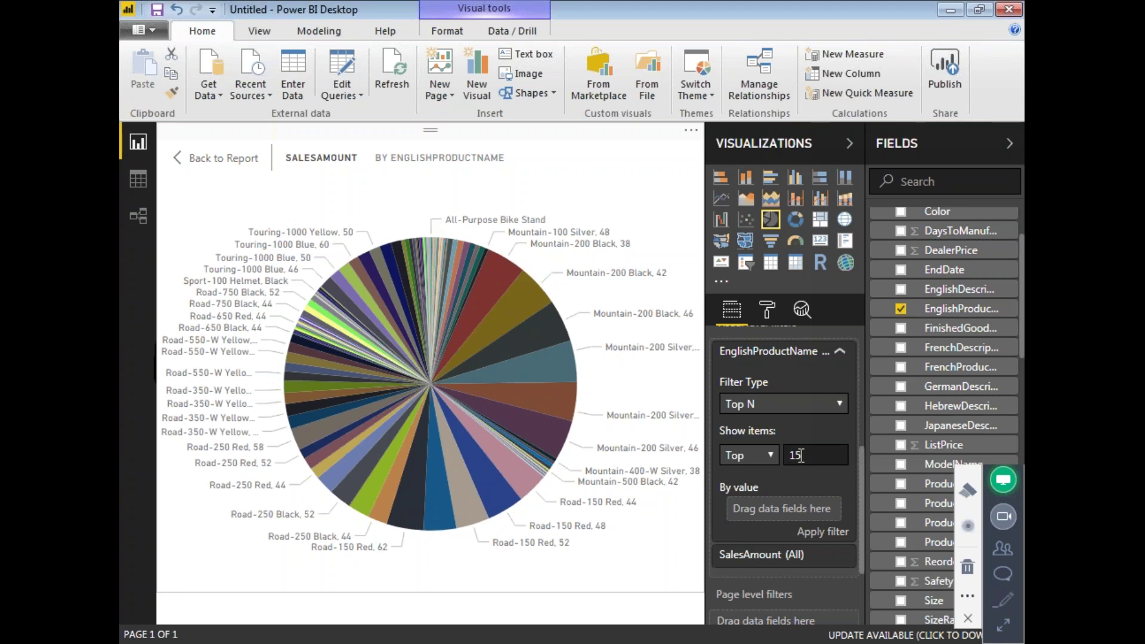
type("15")
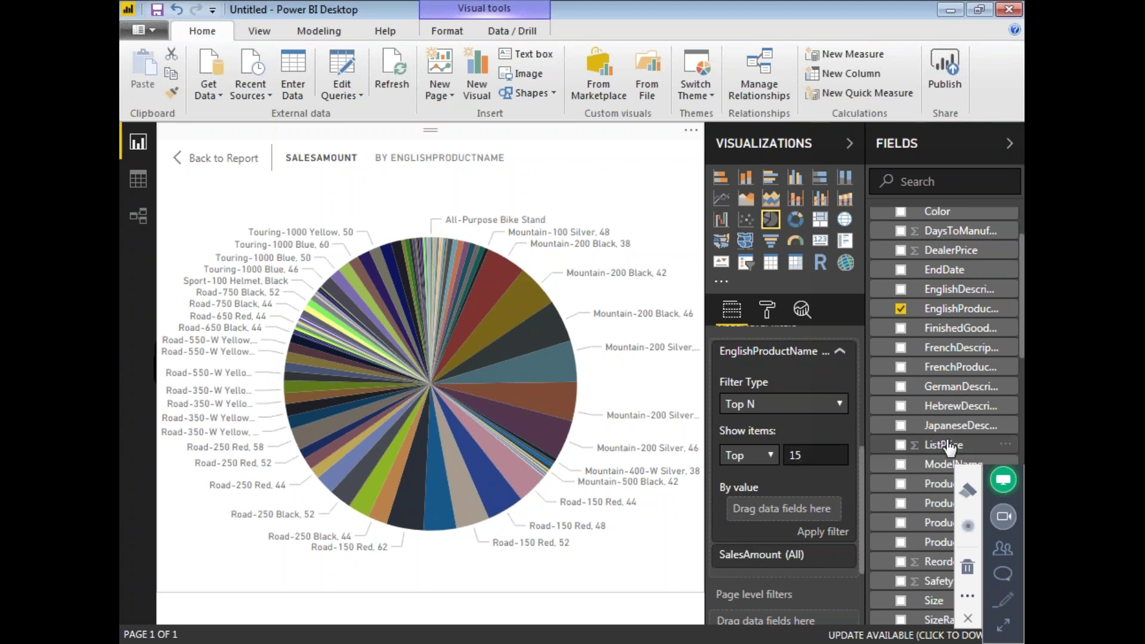
left_click(967, 489)
mouse_move(729, 479)
left_mouse_down()
mouse_move(716, 505)
mouse_move(725, 524)
mouse_move(849, 536)
mouse_move(858, 491)
mouse_move(795, 474)
mouse_move(720, 480)
left_mouse_up()
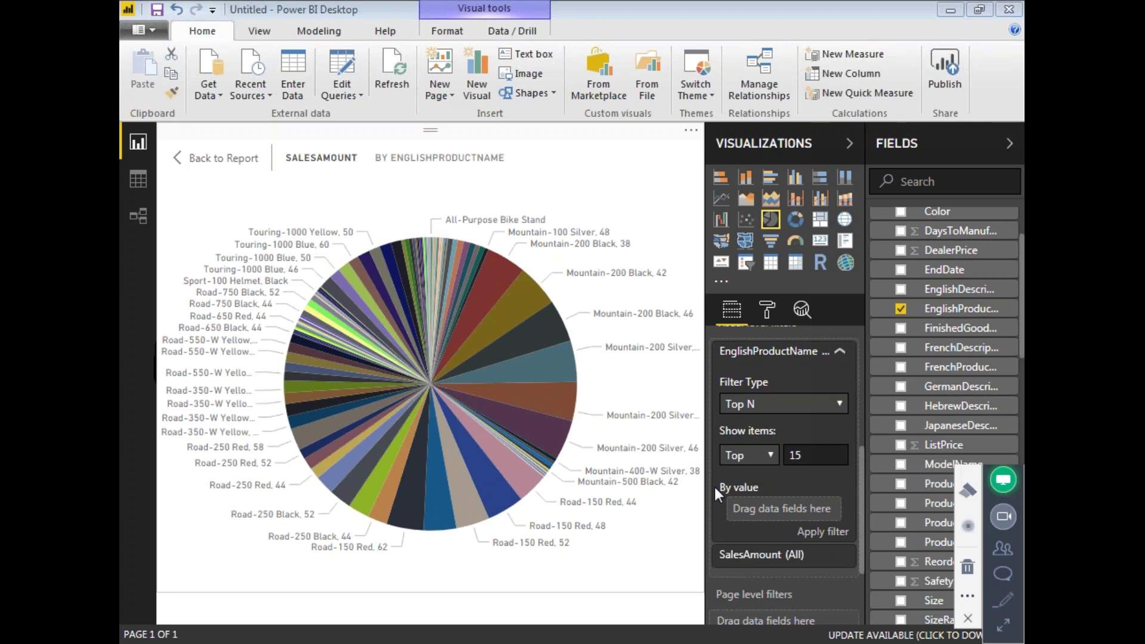
left_click_drag(1023, 250, 1023, 489)
left_click_drag(940, 444, 781, 521)
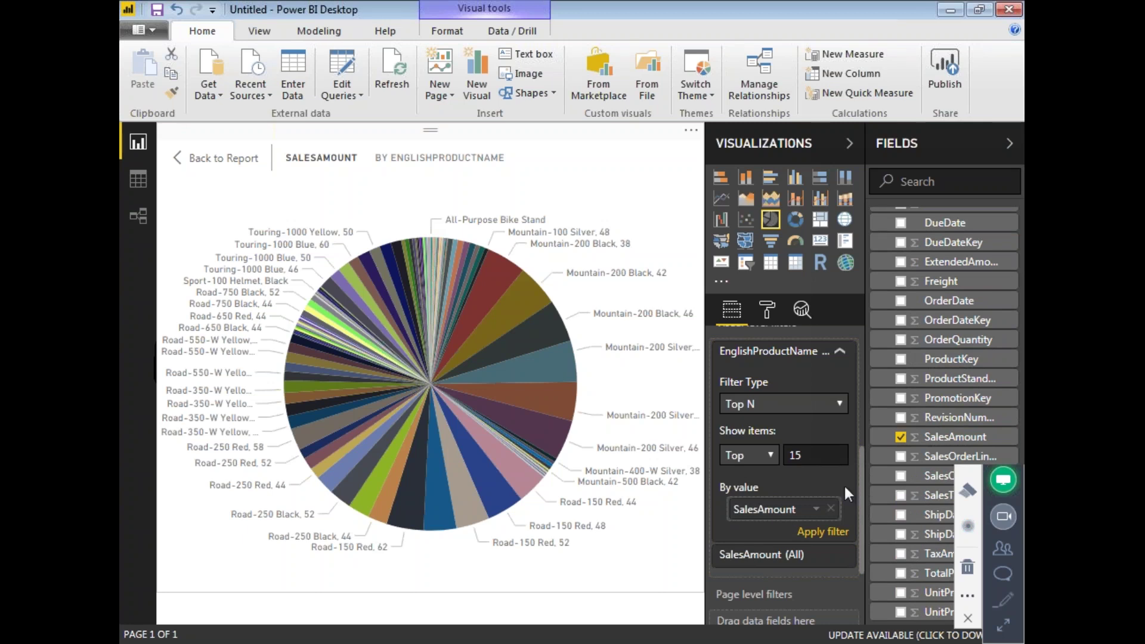
Mark the Top N and 15-item settings, then apply the filter to the pie
left_click(967, 489)
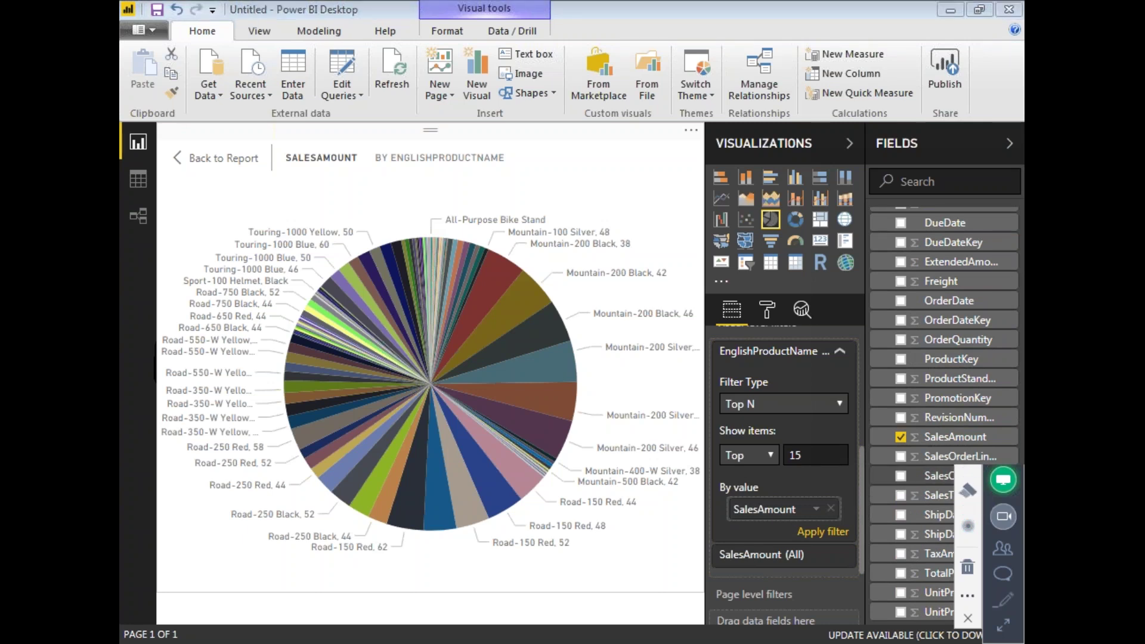
mouse_move(718, 375)
left_mouse_down()
mouse_move(717, 389)
mouse_move(775, 418)
mouse_move(852, 406)
mouse_move(846, 413)
left_mouse_up()
mouse_move(846, 361)
left_mouse_down()
mouse_move(742, 361)
mouse_move(719, 376)
left_mouse_up()
mouse_move(719, 418)
left_mouse_down()
mouse_move(723, 459)
mouse_move(853, 462)
mouse_move(841, 429)
mouse_move(719, 431)
left_mouse_up()
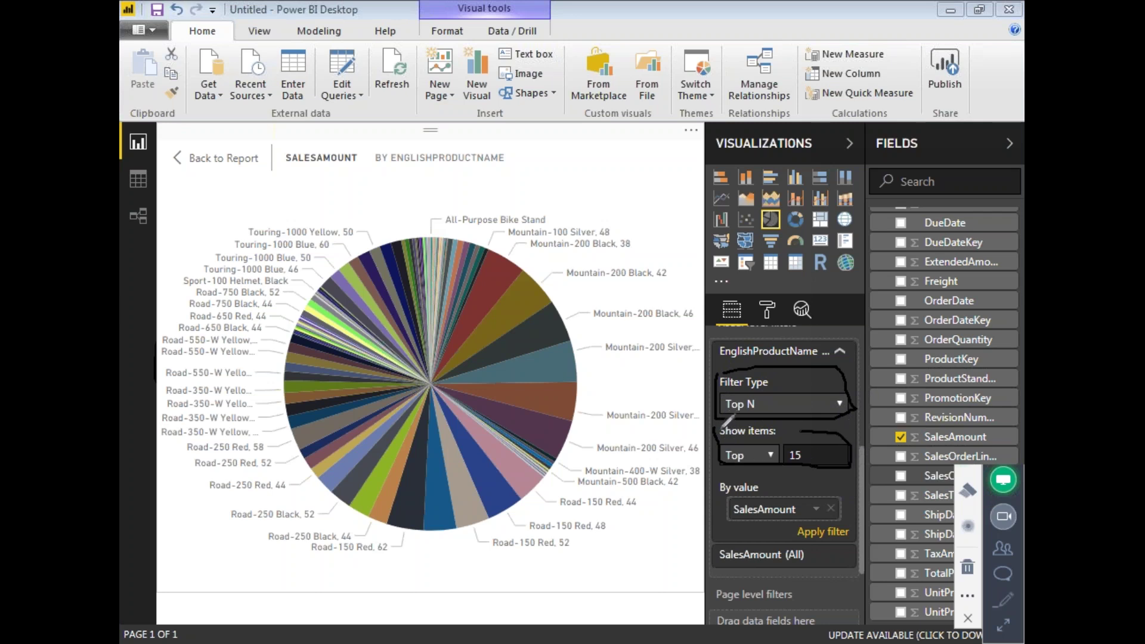
mouse_move(716, 486)
left_mouse_down()
mouse_move(719, 529)
mouse_move(845, 524)
mouse_move(845, 488)
mouse_move(724, 482)
left_mouse_up()
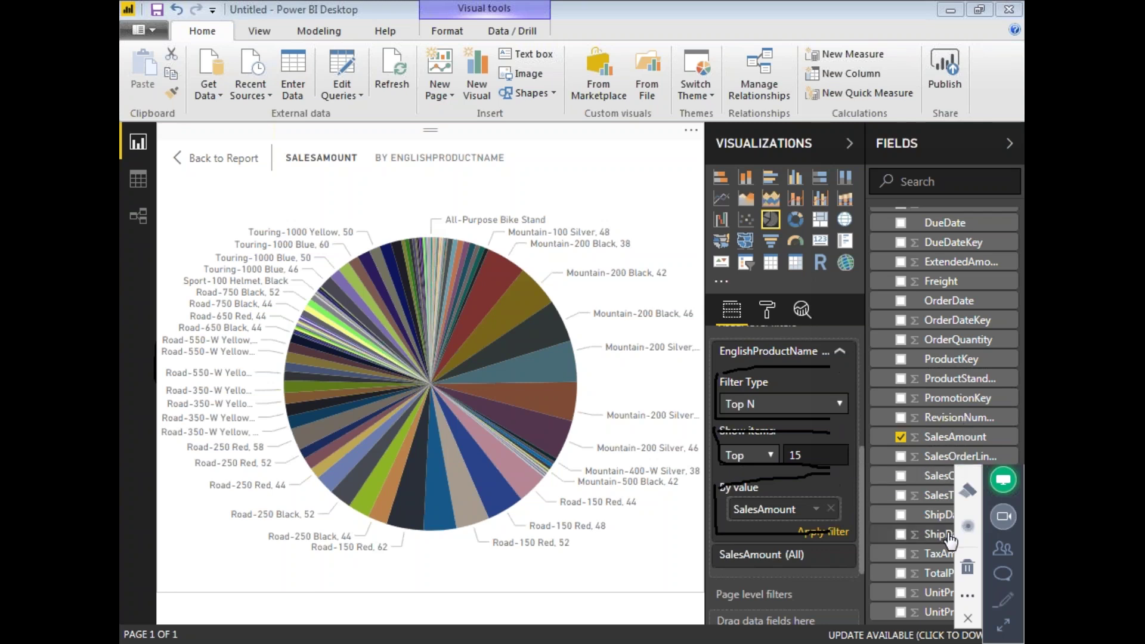
left_click(967, 566)
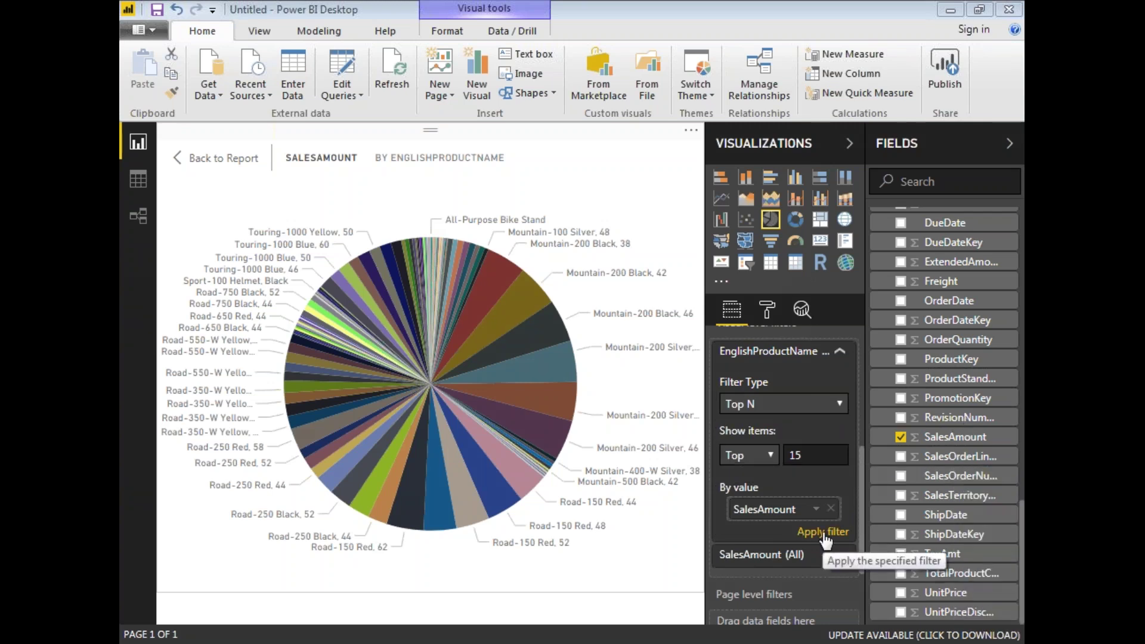
left_click(825, 532)
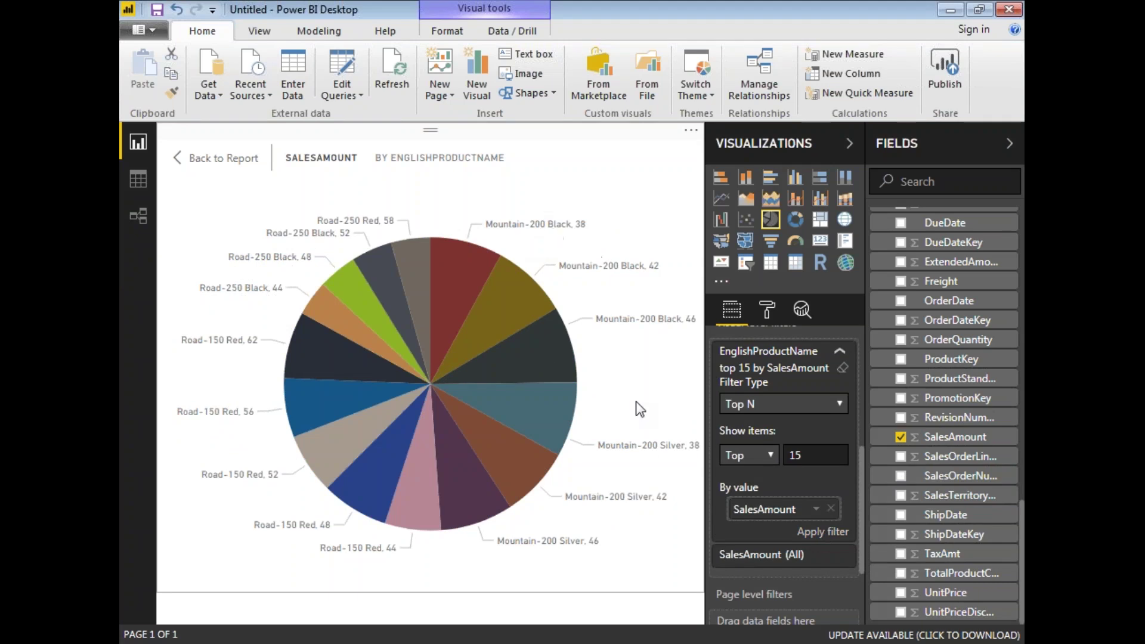
Circle the halves of the 15-product pie, then select the item count for editing
key("ctrl+2")
mouse_move(462, 194)
left_mouse_down()
mouse_move(536, 256)
mouse_move(538, 298)
mouse_move(499, 480)
mouse_move(462, 553)
mouse_move(489, 570)
mouse_move(700, 510)
mouse_move(665, 233)
mouse_move(591, 178)
mouse_move(493, 163)
mouse_move(468, 184)
left_mouse_up()
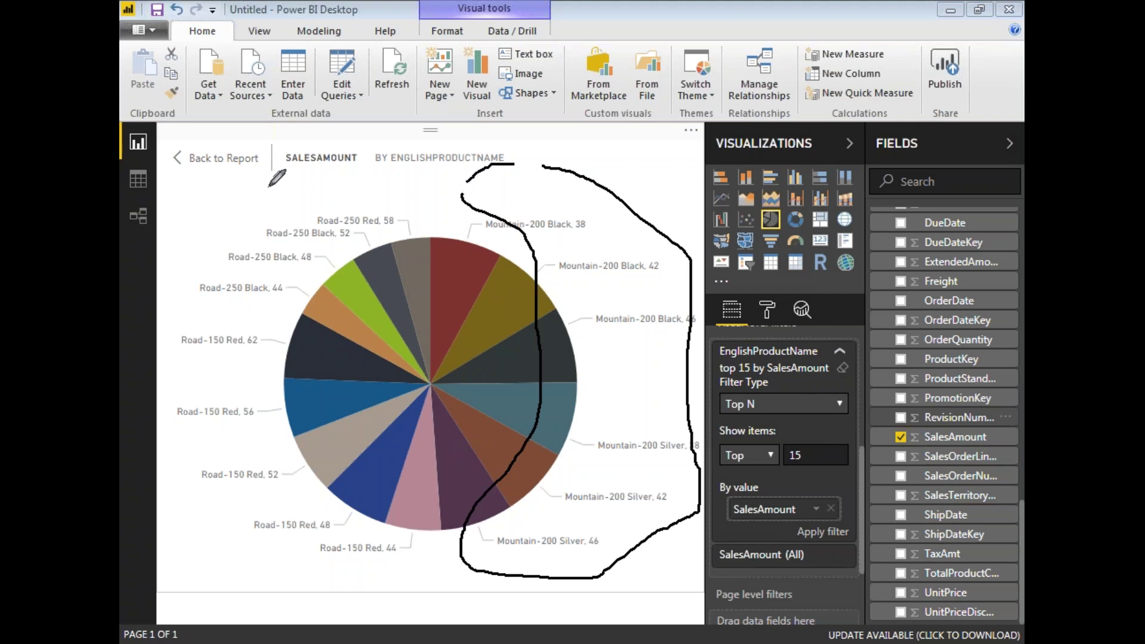
mouse_move(267, 191)
left_mouse_down()
mouse_move(339, 195)
mouse_move(411, 227)
mouse_move(316, 323)
left_mouse_up()
mouse_move(270, 366)
left_mouse_down()
mouse_move(478, 564)
mouse_move(319, 559)
mouse_move(257, 512)
mouse_move(189, 334)
mouse_move(221, 258)
mouse_move(277, 216)
mouse_move(285, 187)
left_mouse_up()
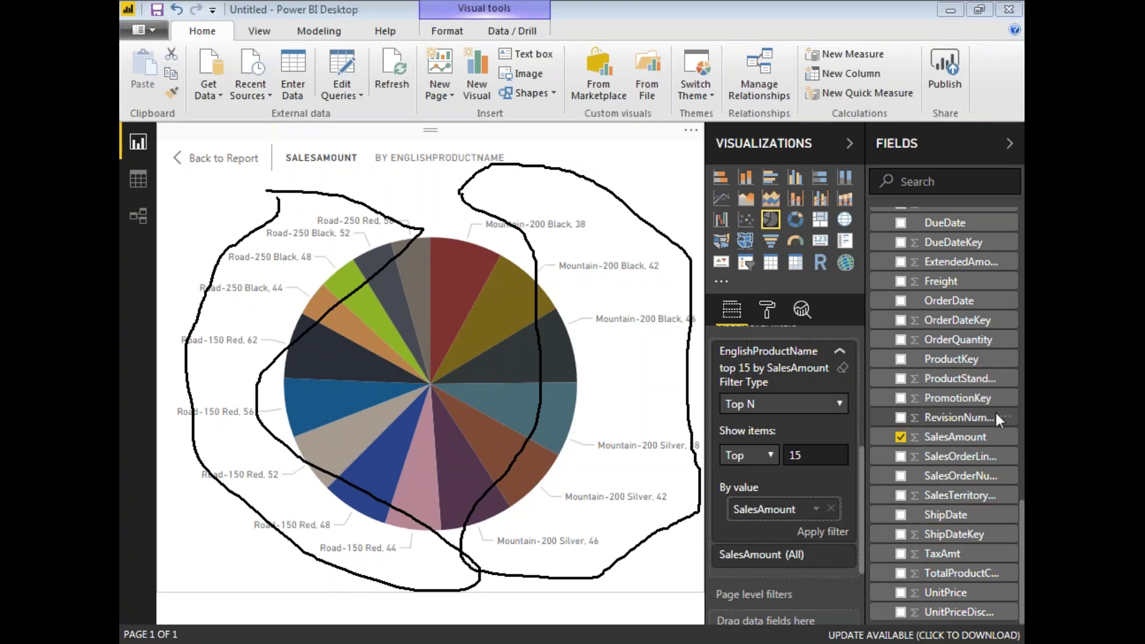
key("Escape")
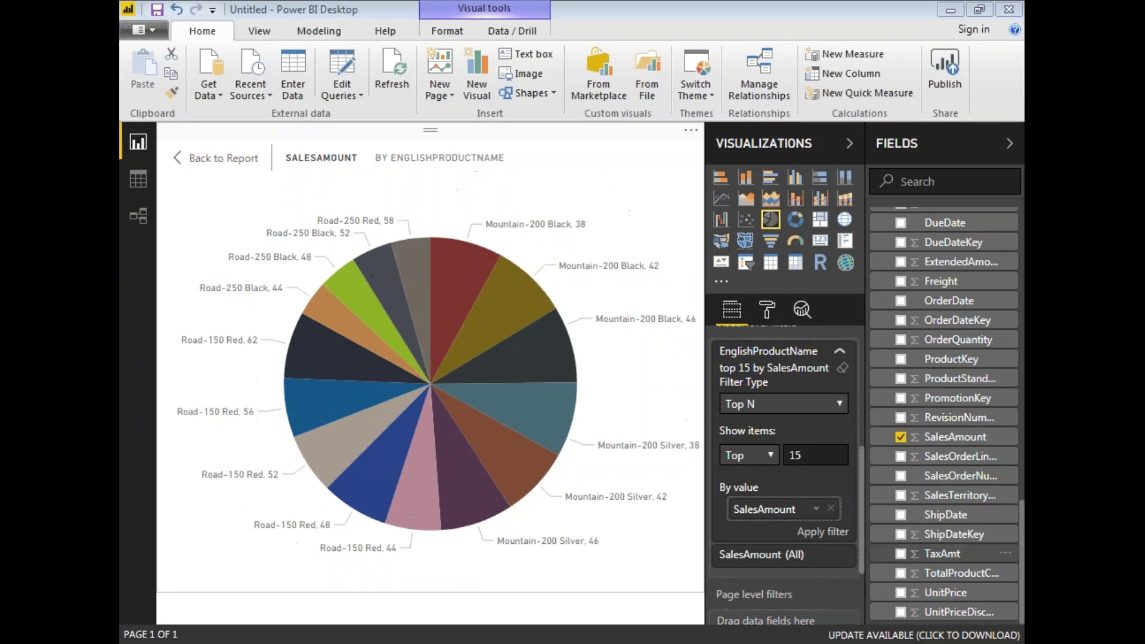
double_click(787, 456)
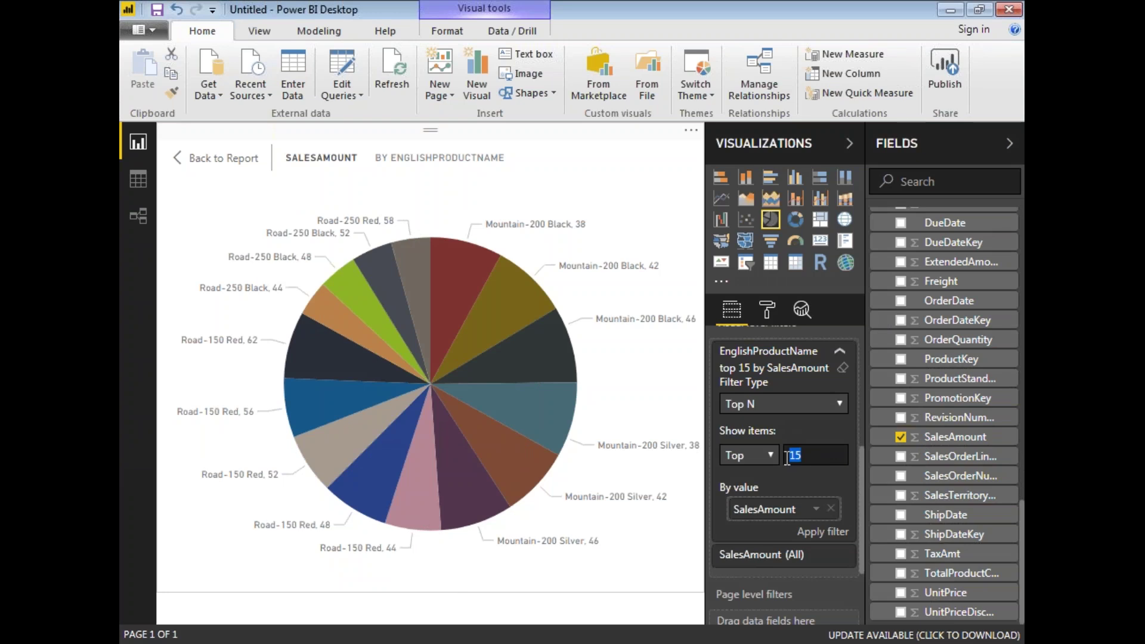
type("5")
left_click(840, 532)
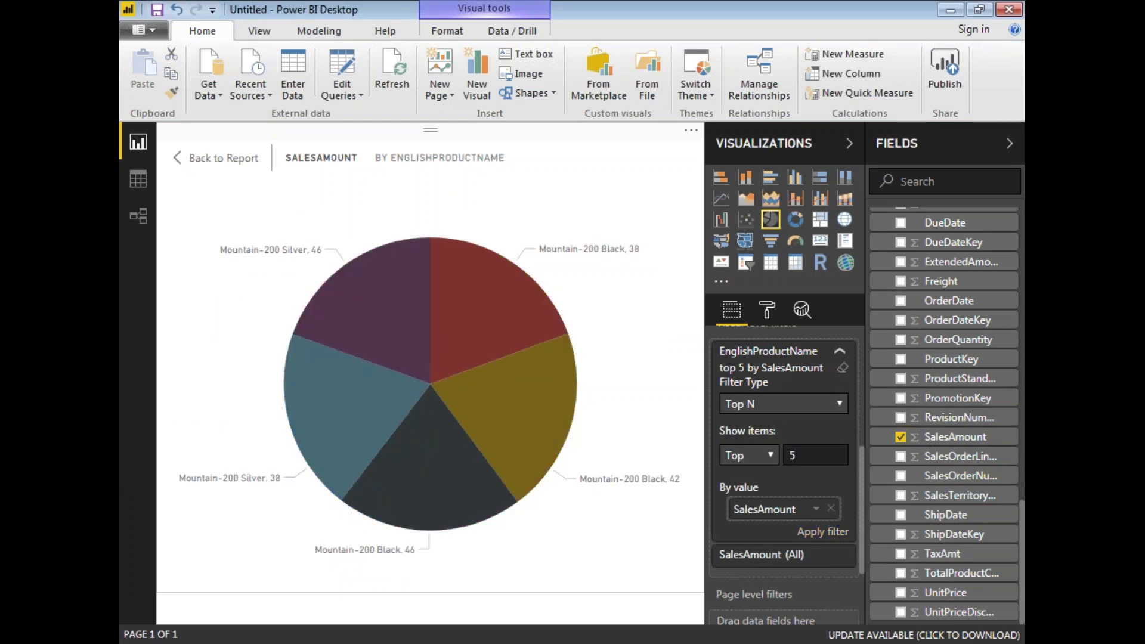
key("ctrl+2")
left_click_drag(585, 257, 636, 234)
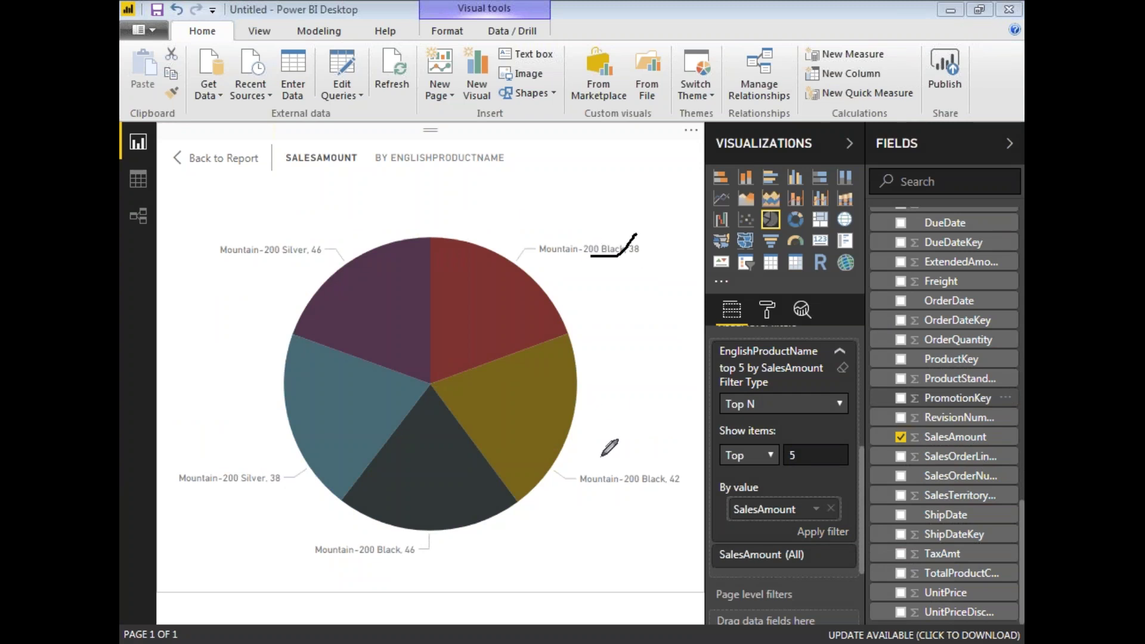
left_click_drag(642, 479, 693, 460)
left_click_drag(355, 538, 371, 576)
left_click_drag(197, 440, 237, 525)
mouse_move(247, 241)
left_mouse_down()
mouse_move(264, 267)
mouse_move(251, 240)
mouse_move(298, 230)
left_mouse_up()
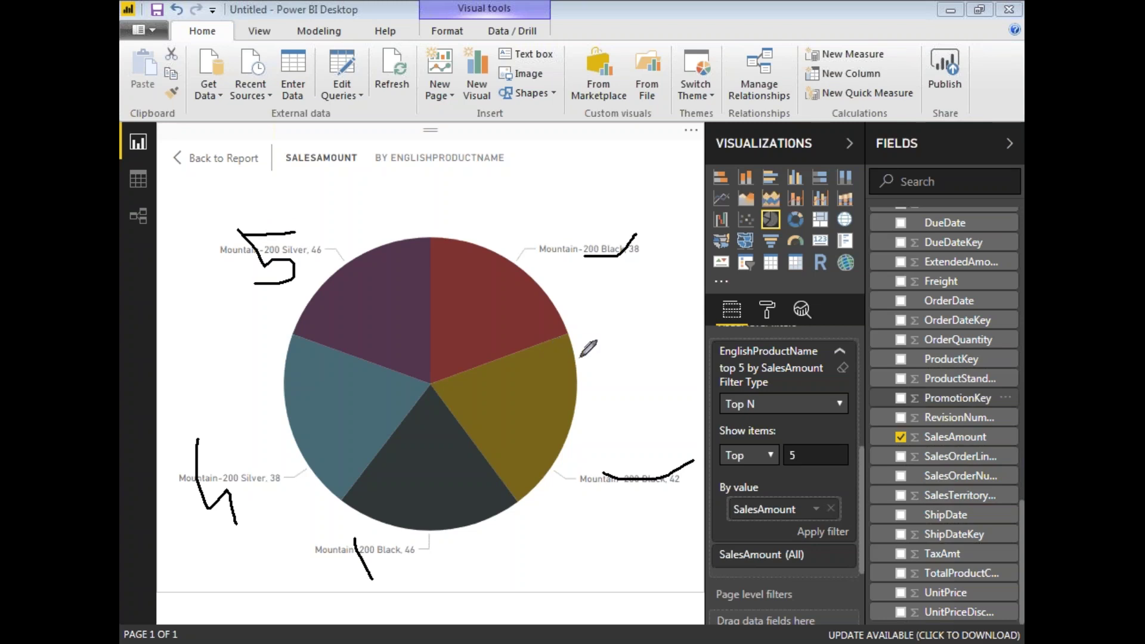
key("Escape")
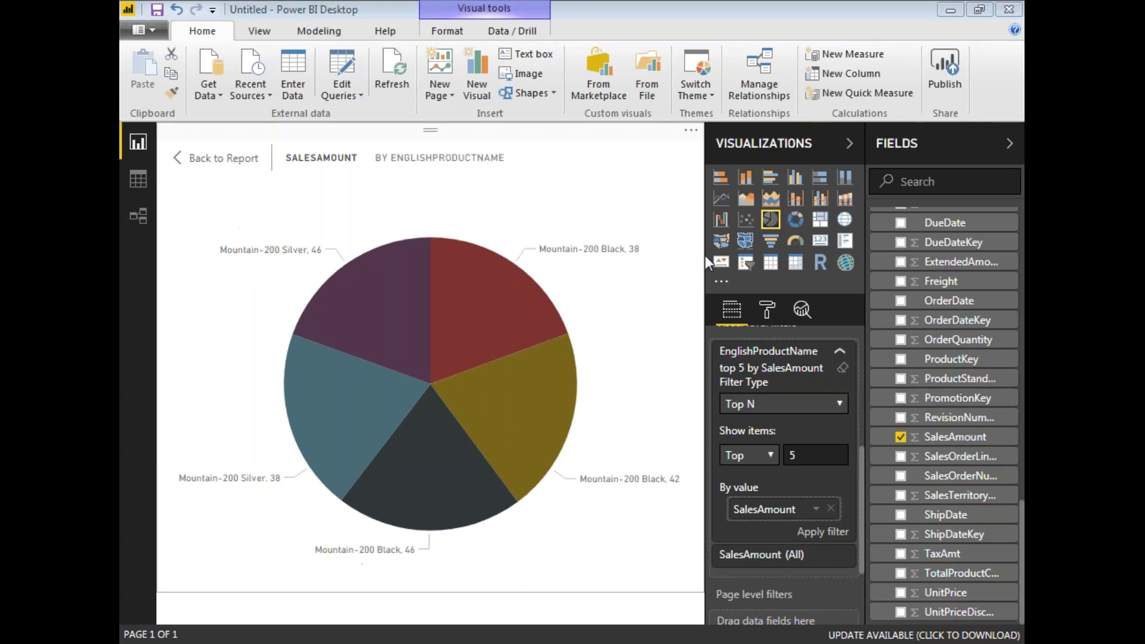
Turn the top-5 pie into a stacked column chart and underline the Black, 38 and Silver, 46 bar labels
left_click(747, 184)
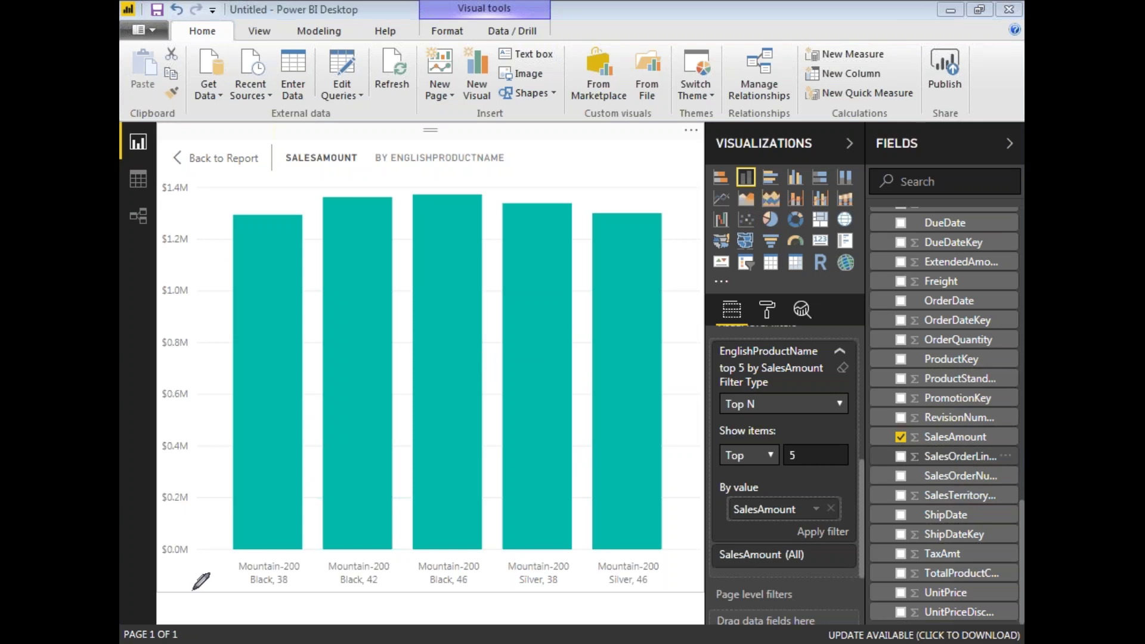
left_click_drag(220, 571, 266, 598)
mouse_move(614, 608)
left_mouse_down()
mouse_move(664, 589)
mouse_move(555, 553)
mouse_move(304, 545)
mouse_move(226, 560)
left_mouse_up()
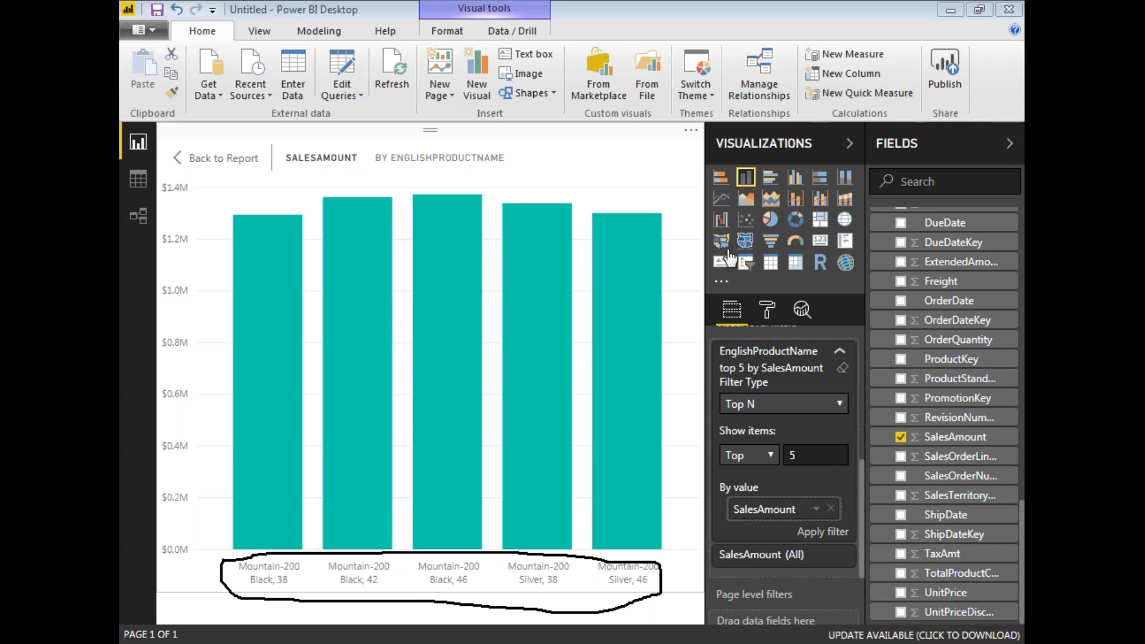
key("Escape")
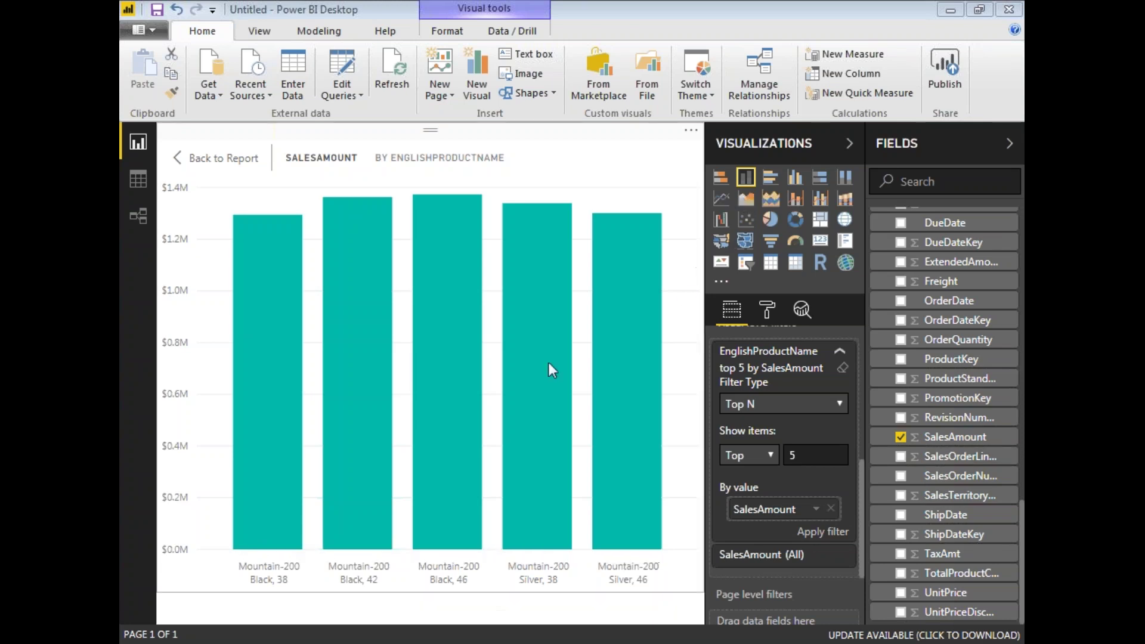
mouse_move(548, 363)
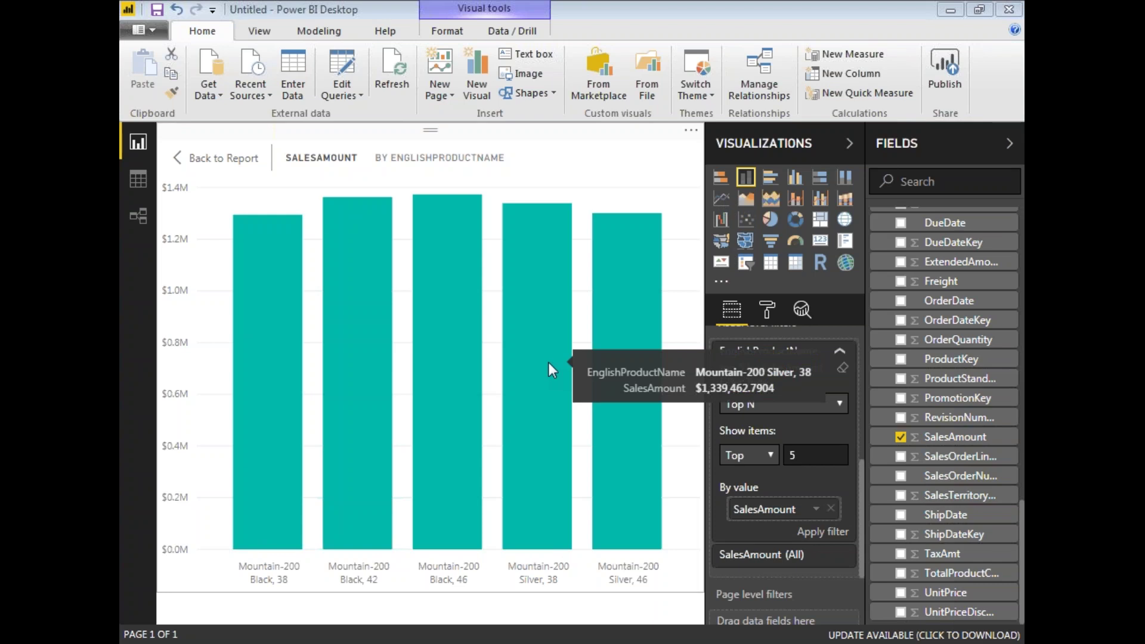
Return the enlarged column chart to the report page and collapse the EnglishProductName filter card
left_click(229, 163)
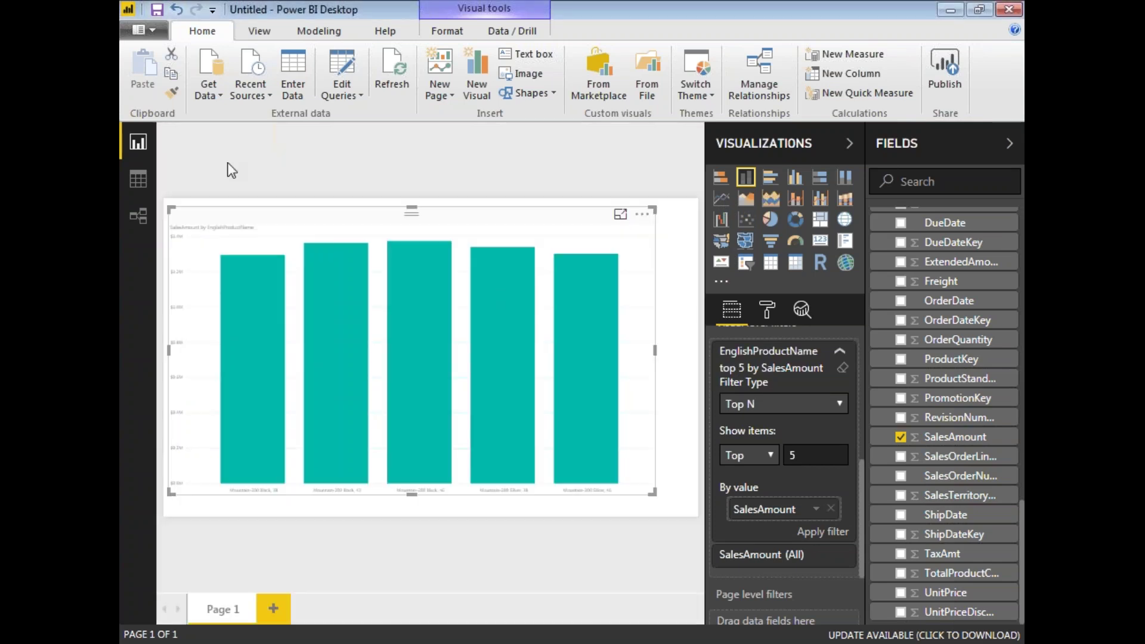
mouse_move(355, 328)
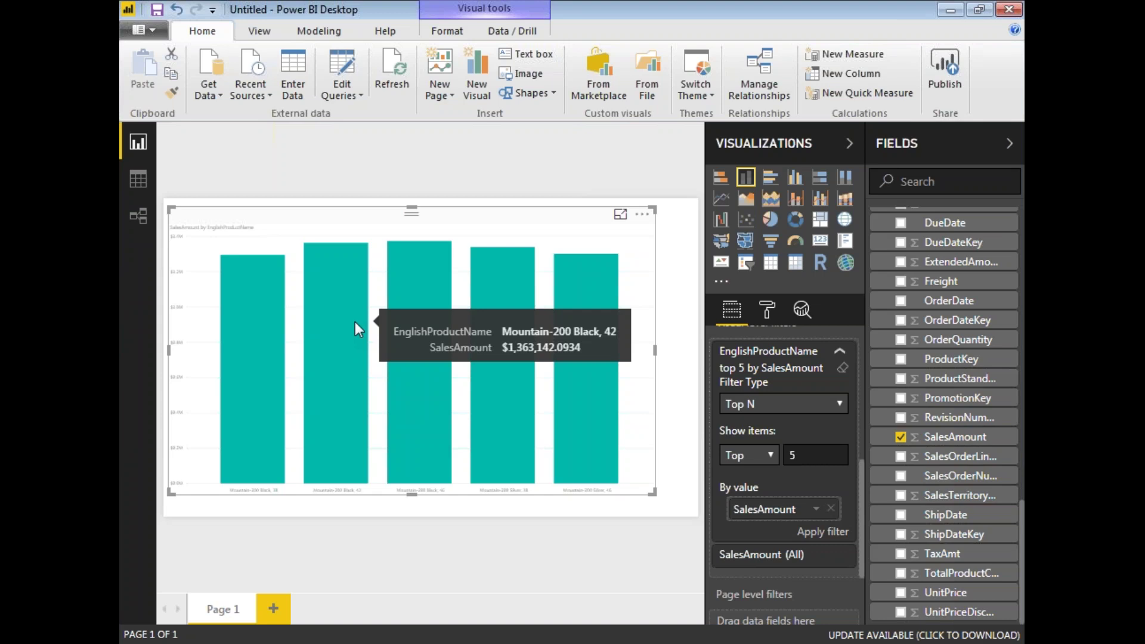
left_click(840, 356)
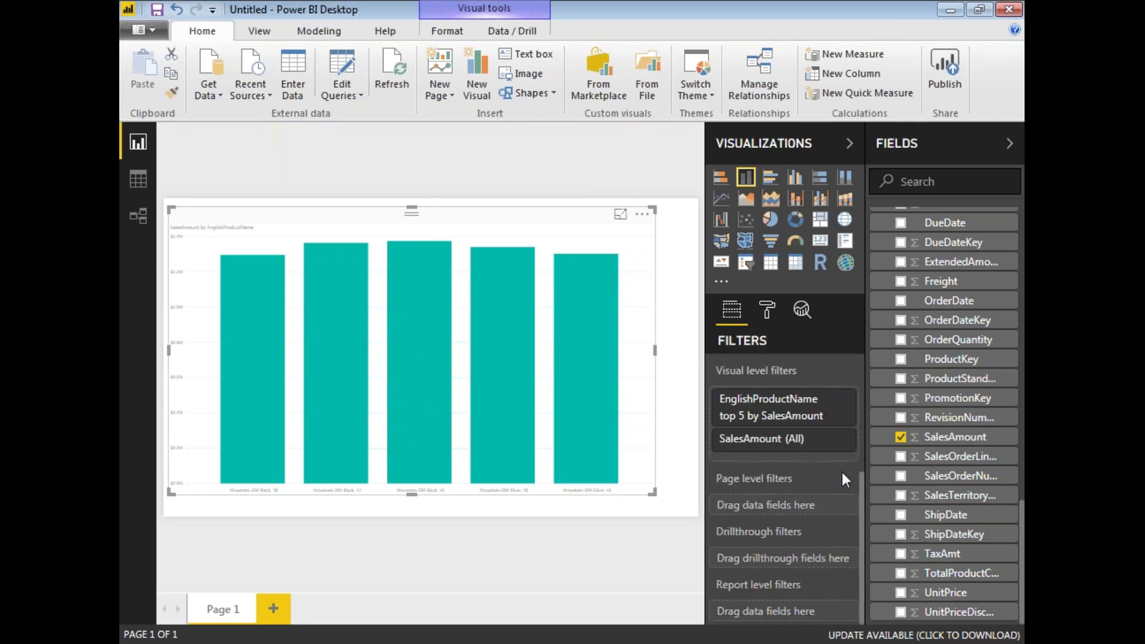
scroll(832, 463, "up", 3)
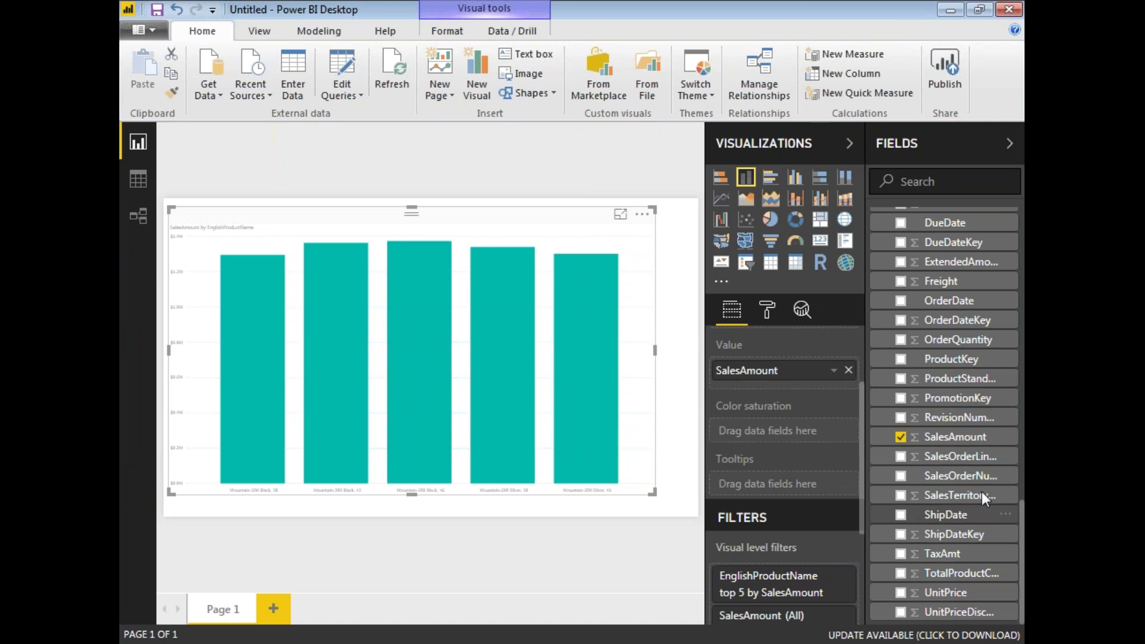
Circle the visual's filter settings with ink, then clear the ink
mouse_move(739, 498)
left_mouse_down()
mouse_move(703, 515)
mouse_move(793, 519)
left_mouse_up()
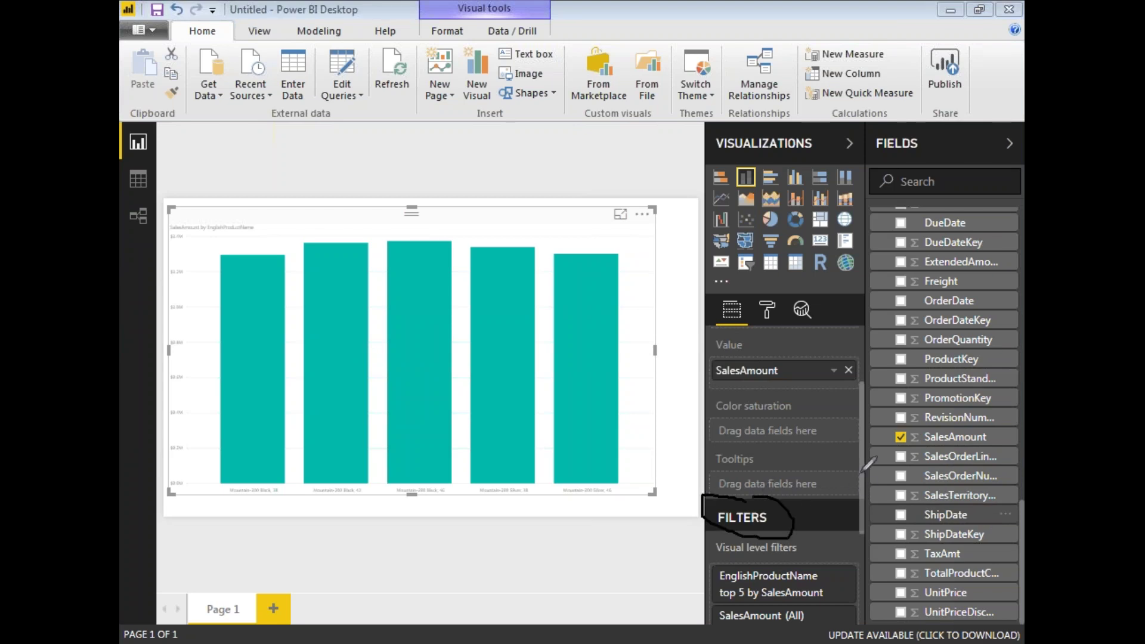
key("Escape")
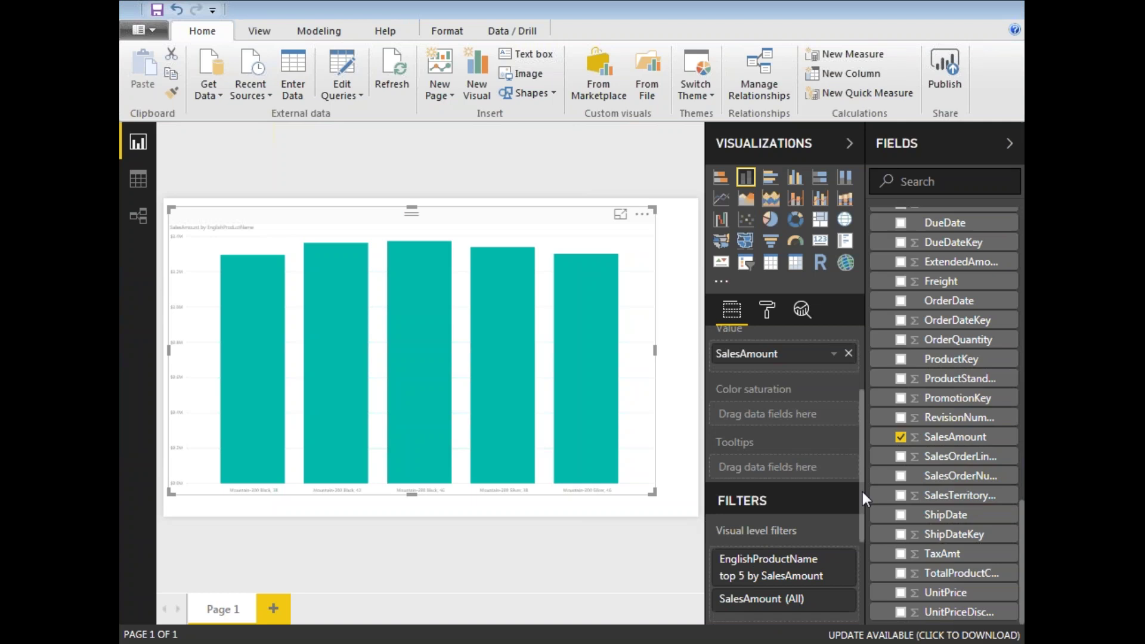
scroll(862, 491, "down", 3)
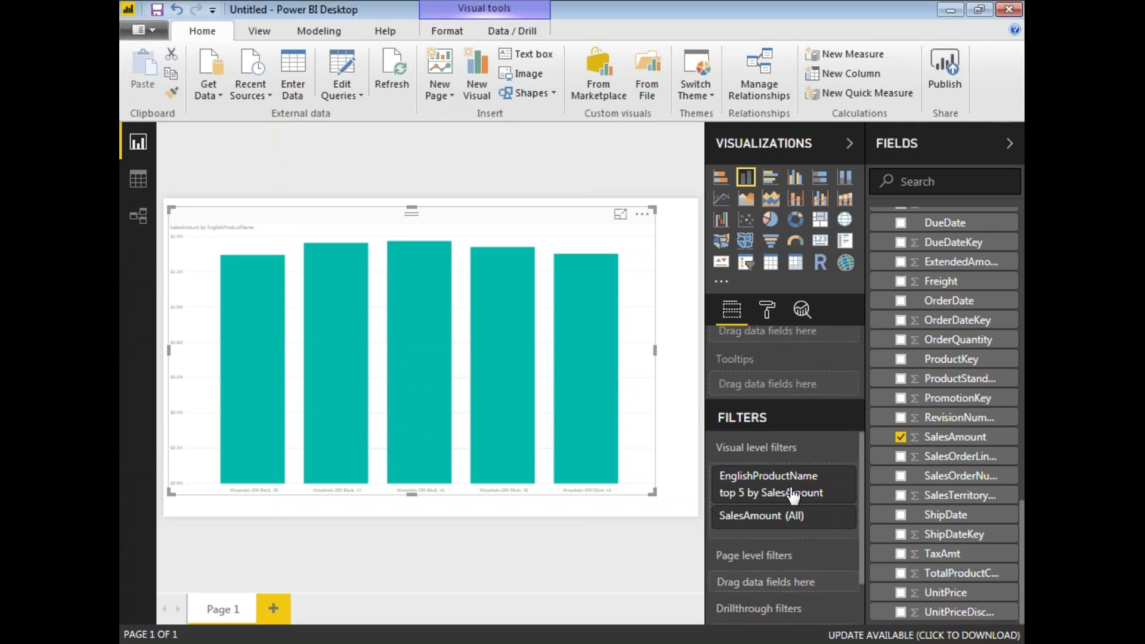
Change the EnglishProductName filter from Top N to Basic filtering with Select All ticked
left_click(840, 477)
left_click(813, 528)
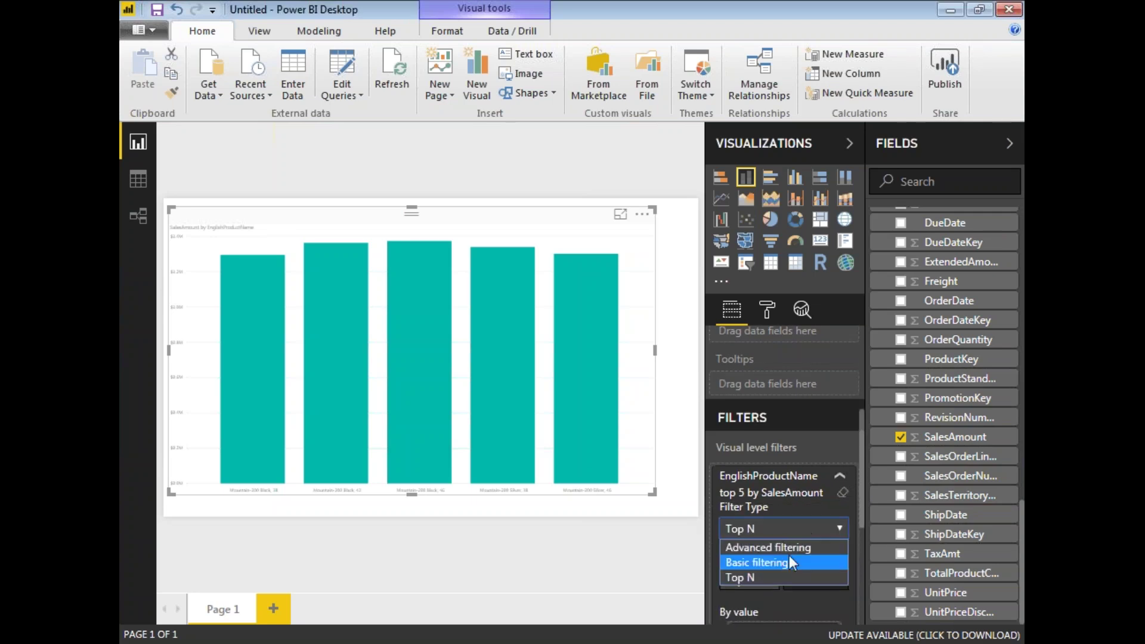
left_click(784, 563)
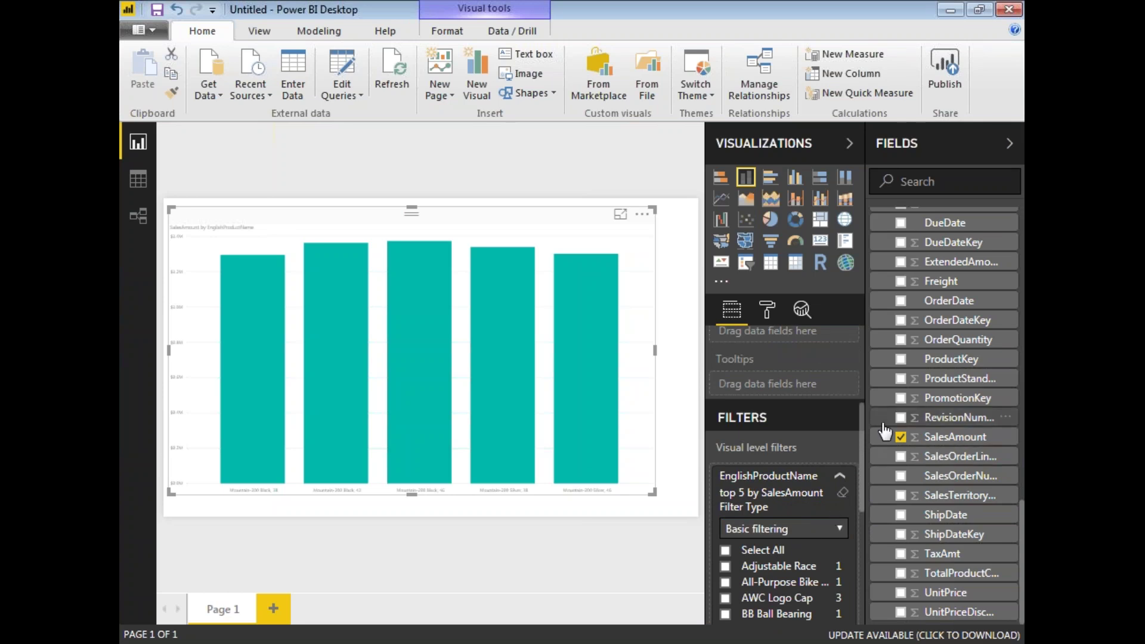
left_click_drag(864, 444, 862, 538)
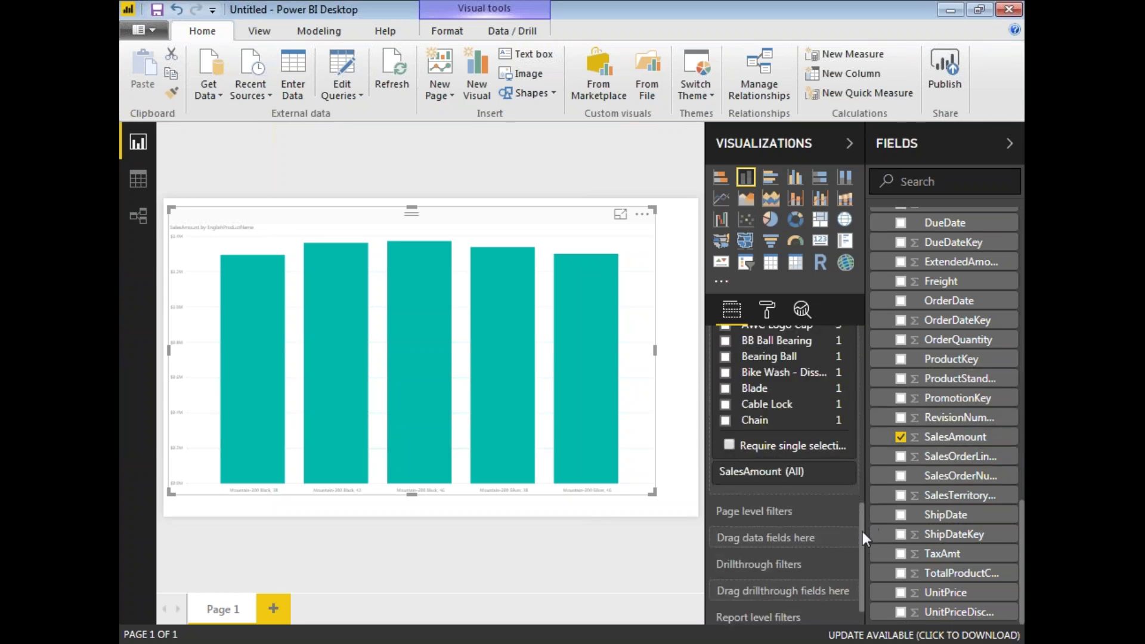
left_click_drag(861, 530, 858, 458)
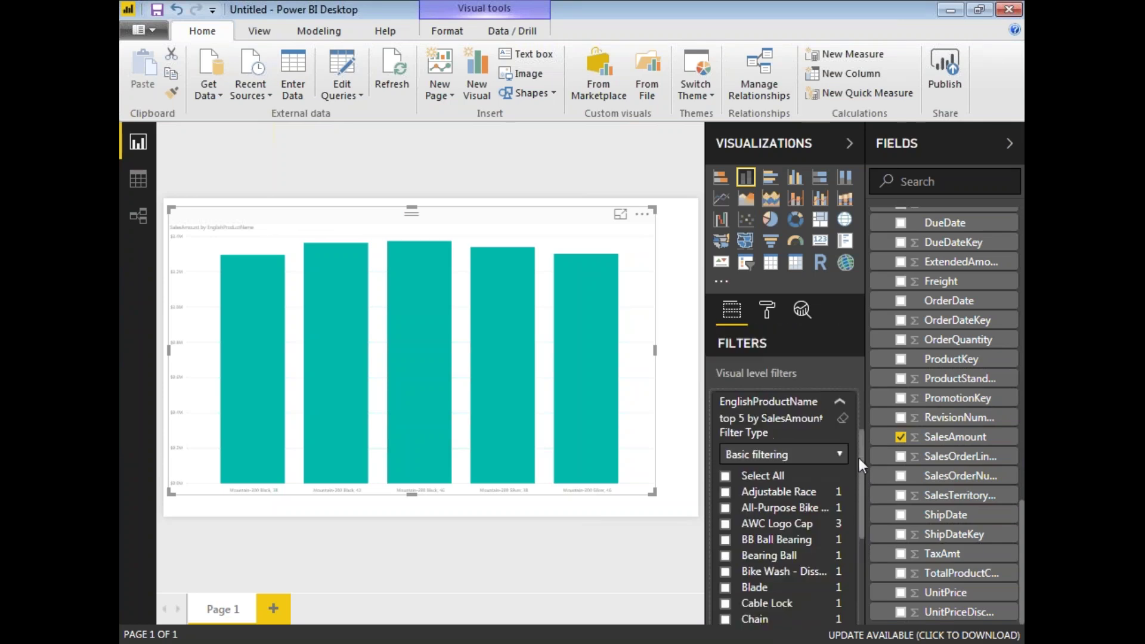
left_click(725, 476)
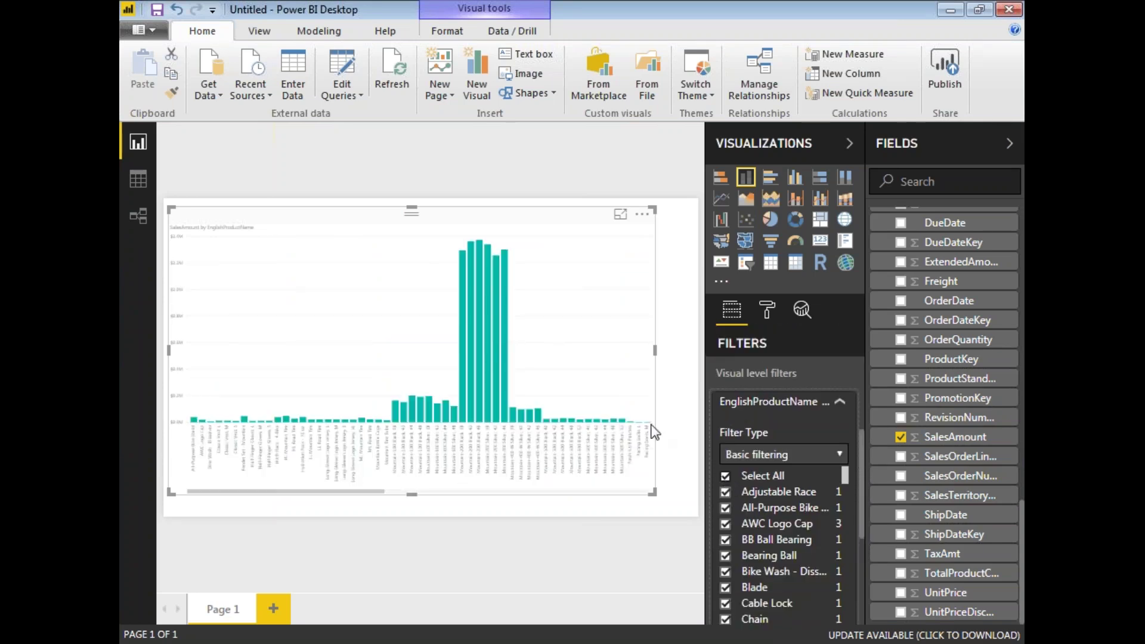
Draw an ink loop around the all-products column chart, then clear it
key("ctrl+2")
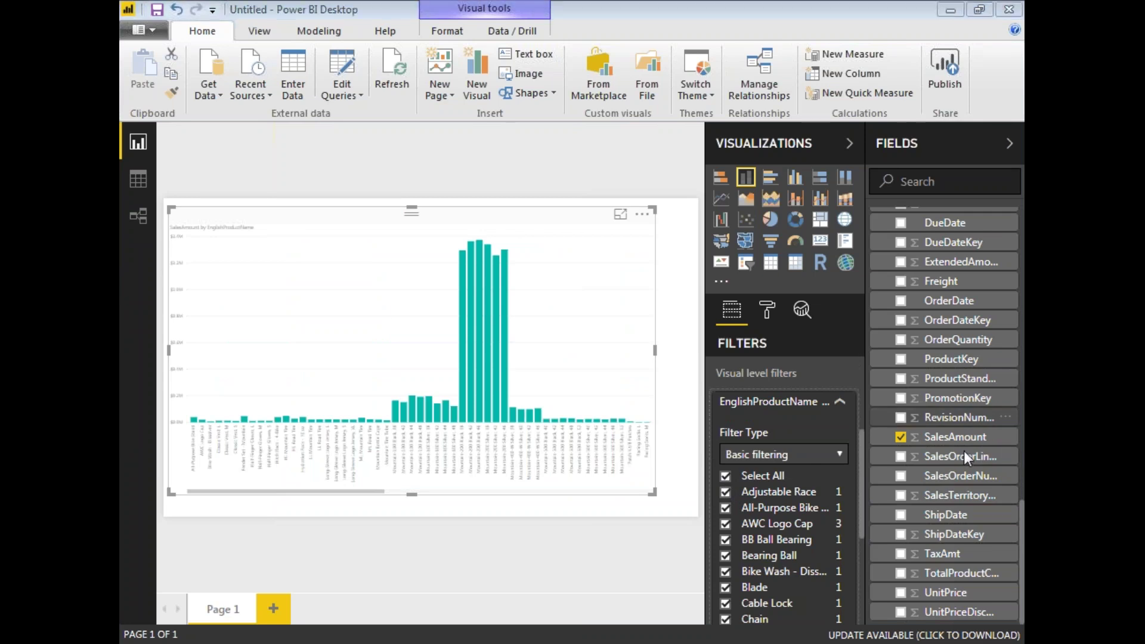
mouse_move(243, 256)
left_mouse_down()
mouse_move(173, 348)
mouse_move(202, 415)
mouse_move(388, 477)
left_mouse_up()
mouse_move(563, 477)
left_mouse_down()
mouse_move(486, 256)
mouse_move(243, 284)
left_mouse_up()
key("Escape")
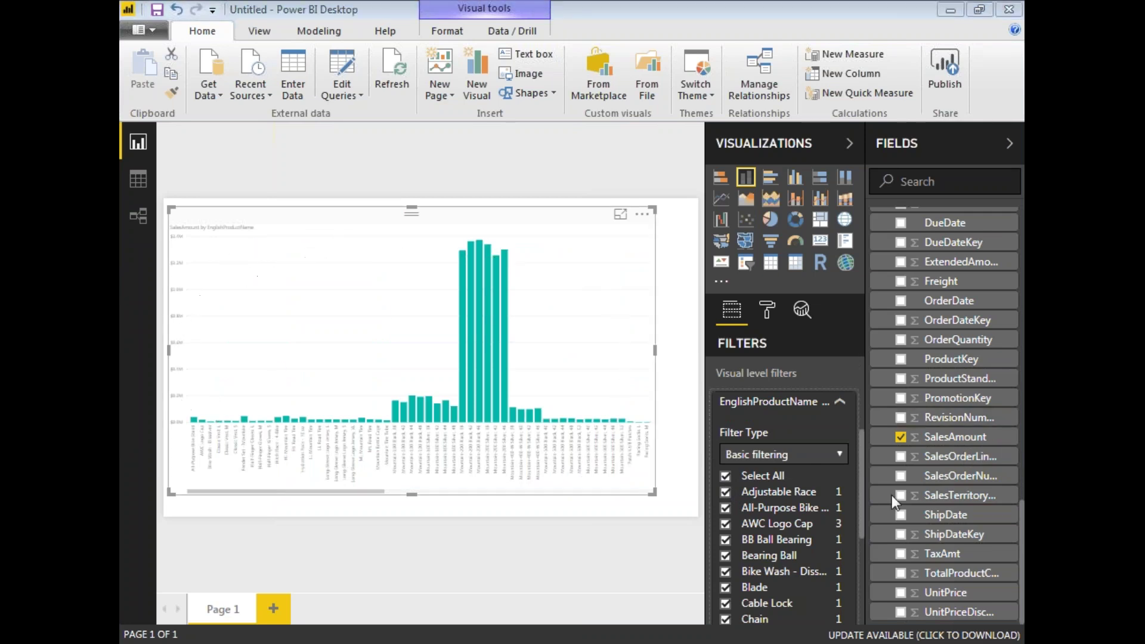
left_click_drag(270, 492, 196, 506)
Deselect the chart and underline the product names along its axis with ink
left_click(196, 506)
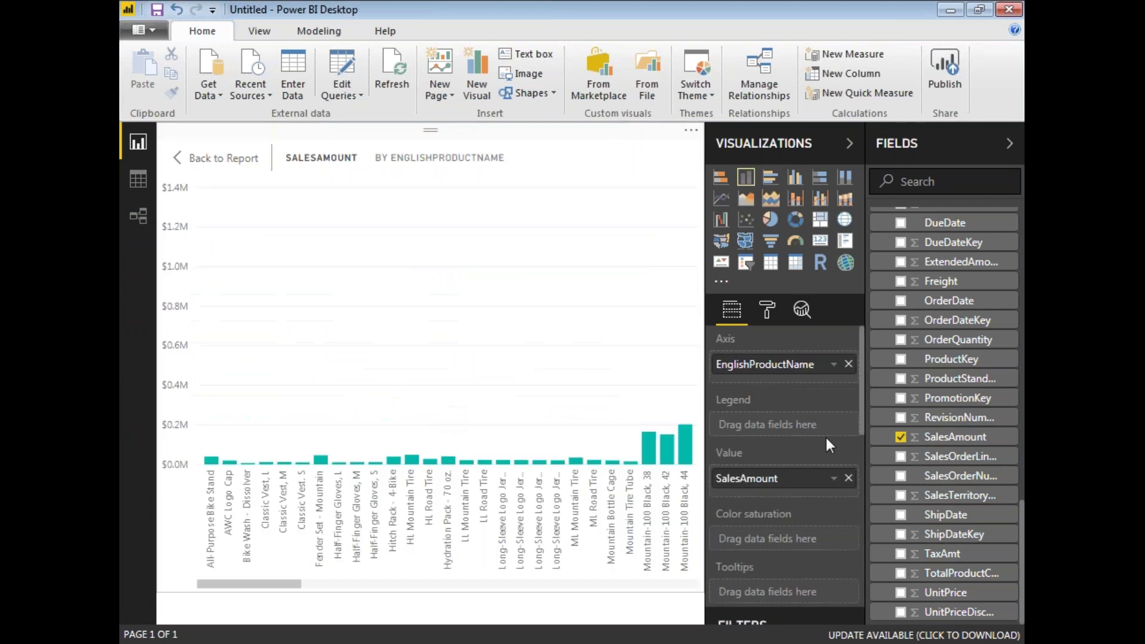
left_click_drag(223, 496, 629, 531)
key("Escape")
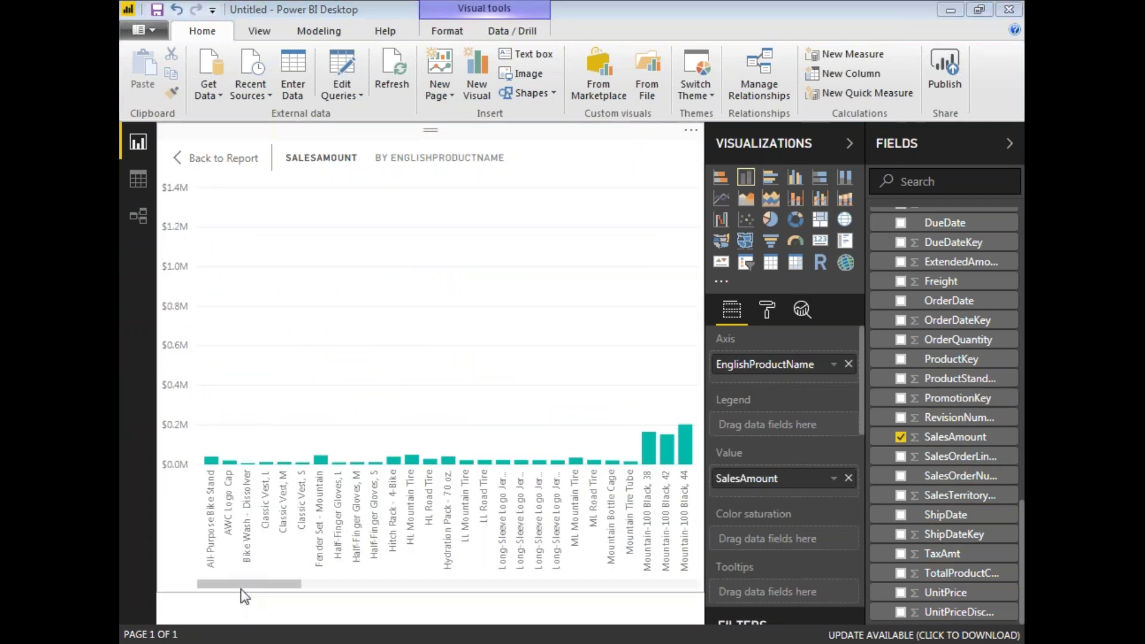
mouse_move(298, 584)
left_mouse_down()
mouse_move(582, 587)
mouse_move(205, 592)
left_mouse_up()
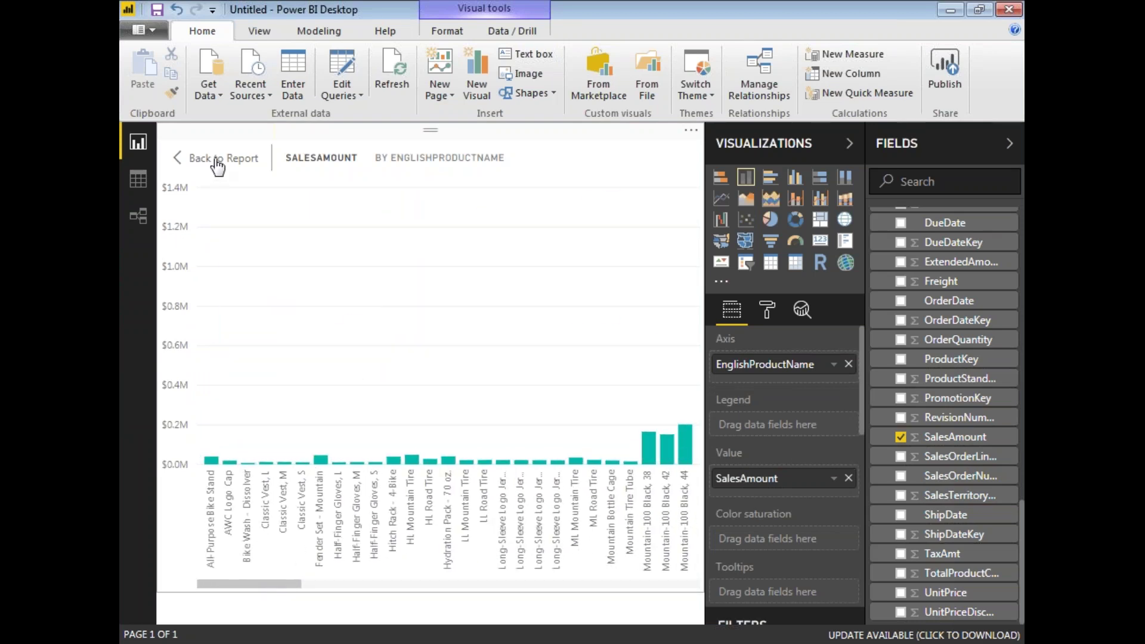
Return the chart to the report page and switch to the closing PowerPoint slide
left_click(218, 168)
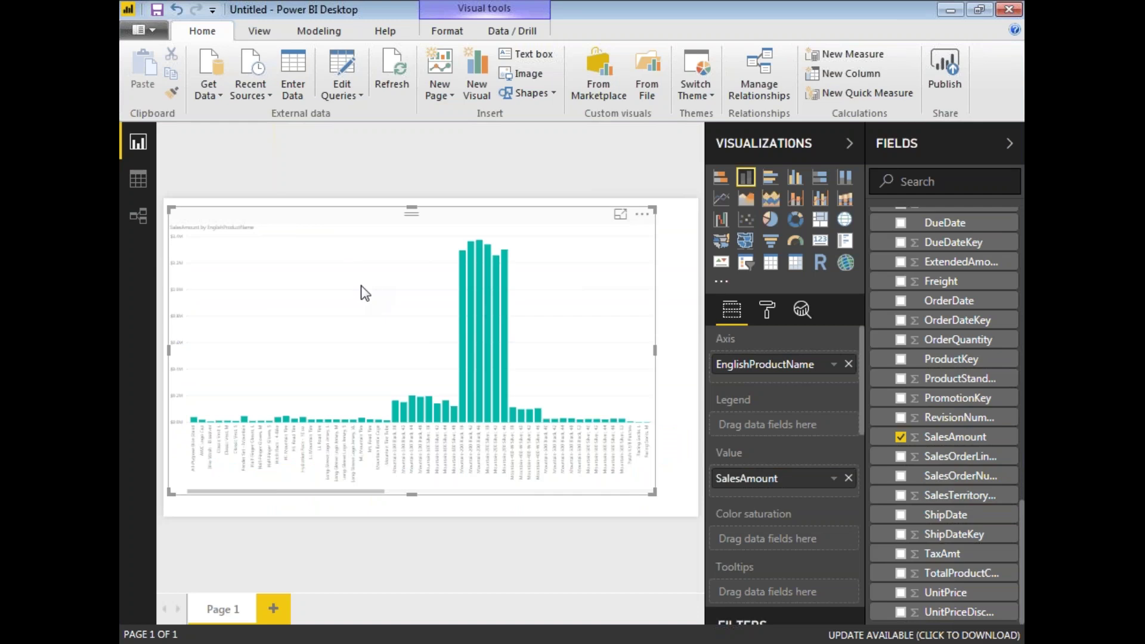
key("alt+Tab")
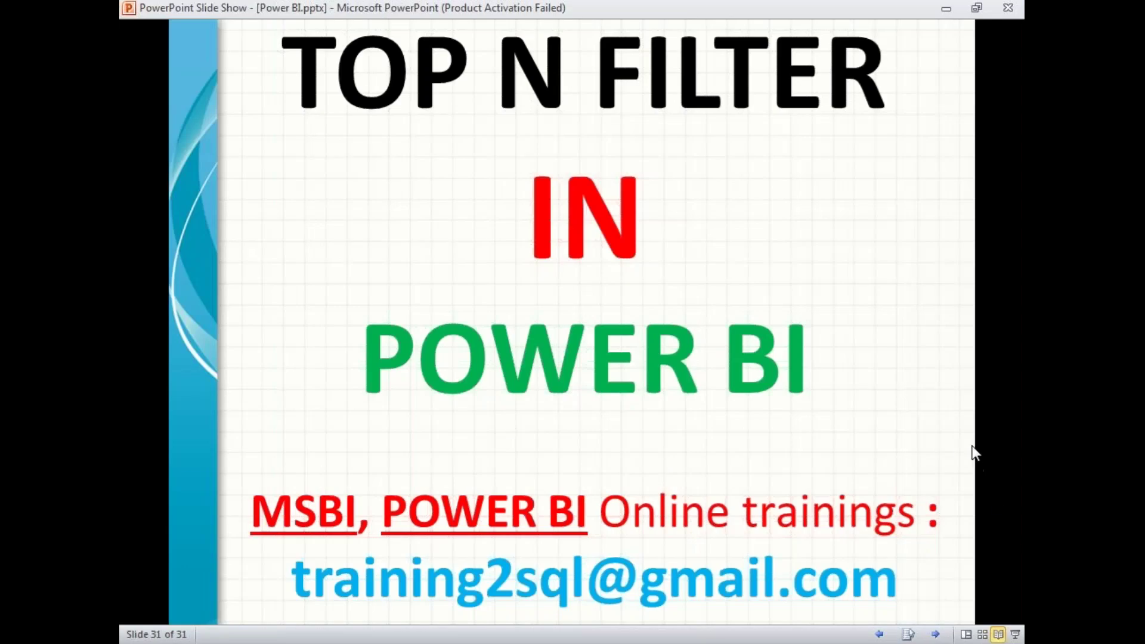
Draw a pen loop around the training contact e-mail line on slide 31
key("ctrl+p")
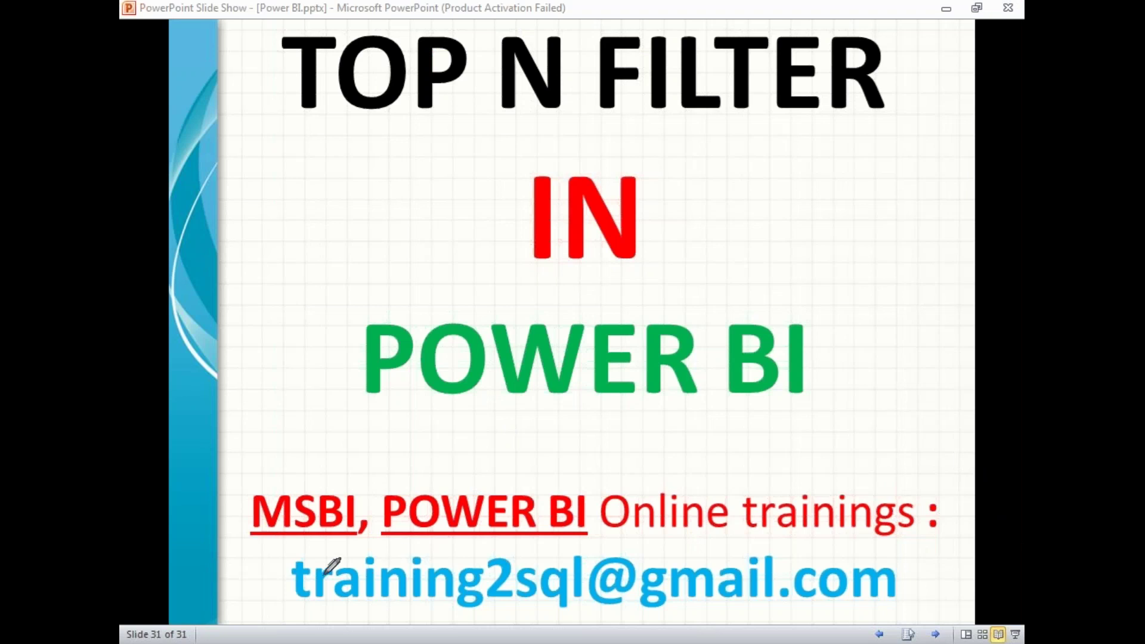
mouse_move(272, 562)
left_mouse_down()
mouse_move(281, 601)
mouse_move(329, 615)
mouse_move(790, 614)
mouse_move(895, 603)
mouse_move(916, 578)
mouse_move(913, 552)
mouse_move(594, 547)
left_mouse_up()
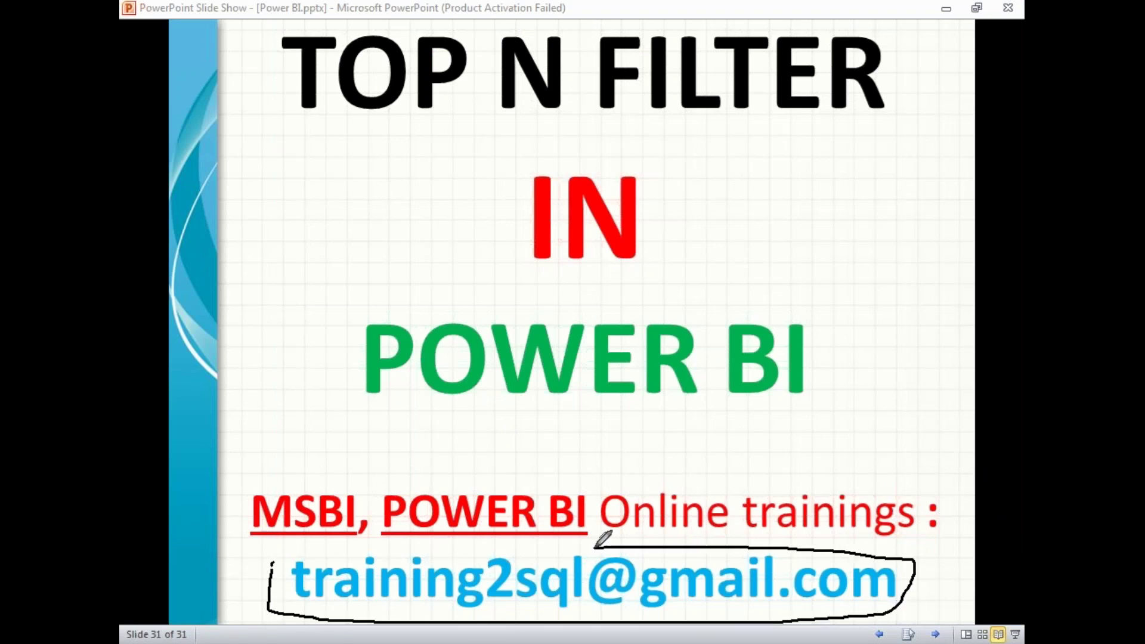
left_click_drag(273, 550, 269, 567)
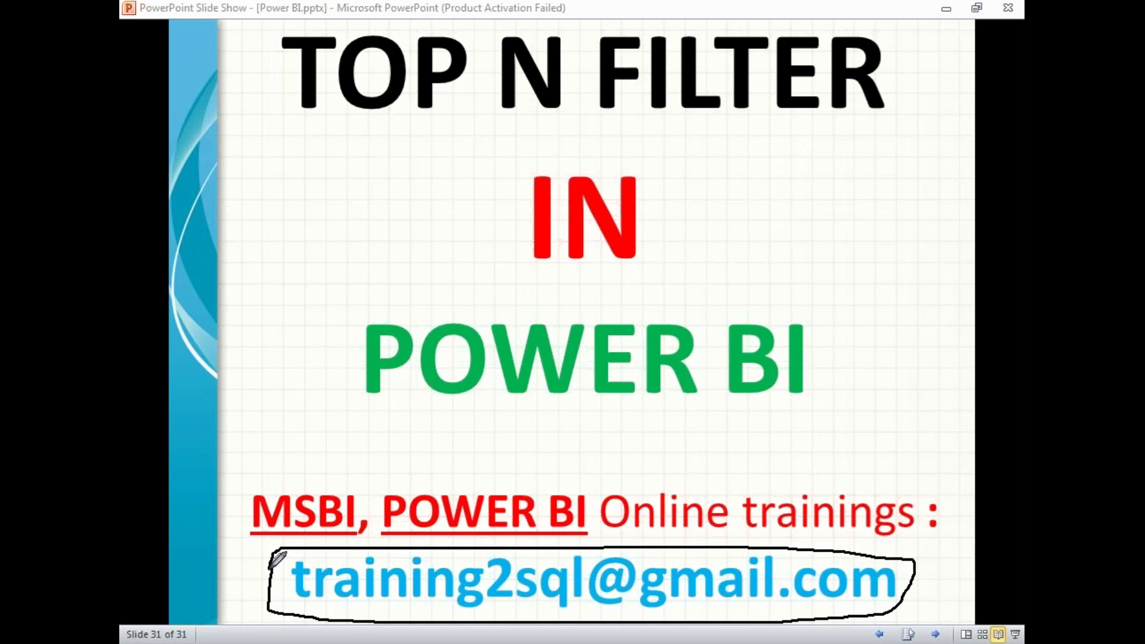